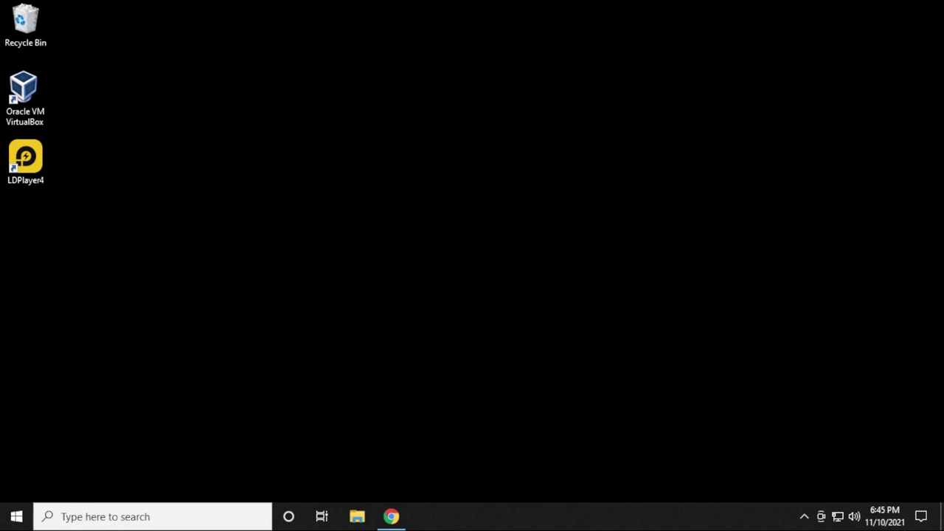
Download Pi Network Setup 0.4.5.exe for Windows from minepi.com's Pi Node page and install it.
{"action": "left_click", "coordinate": [391, 516]}
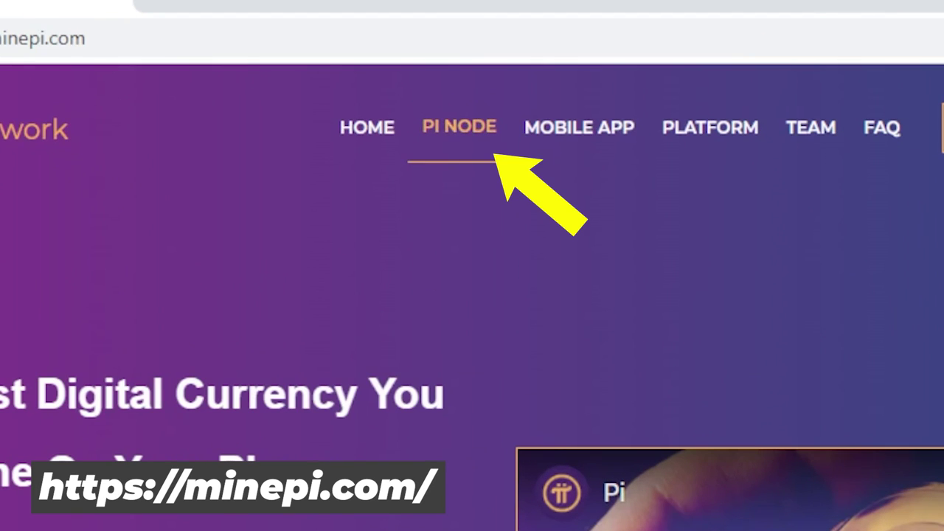
{"action": "left_click", "coordinate": [443, 91]}
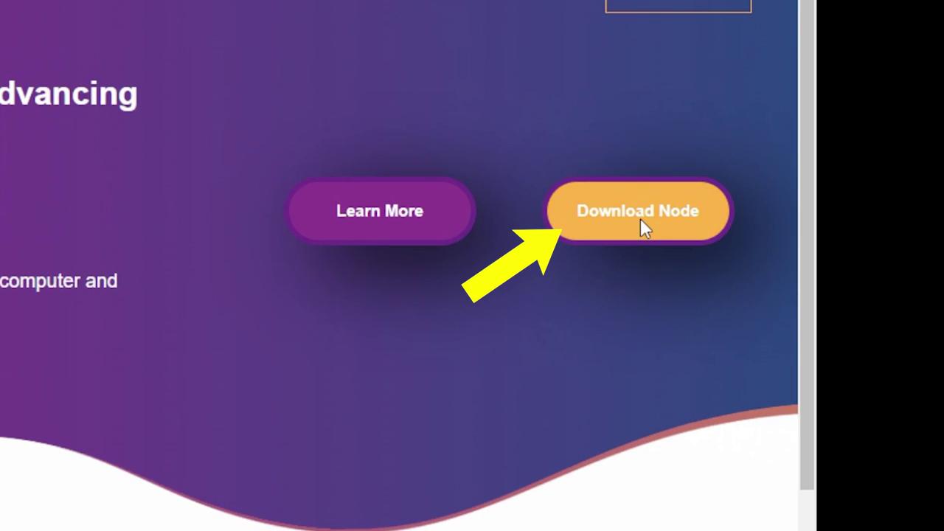
{"action": "left_click", "coordinate": [640, 220]}
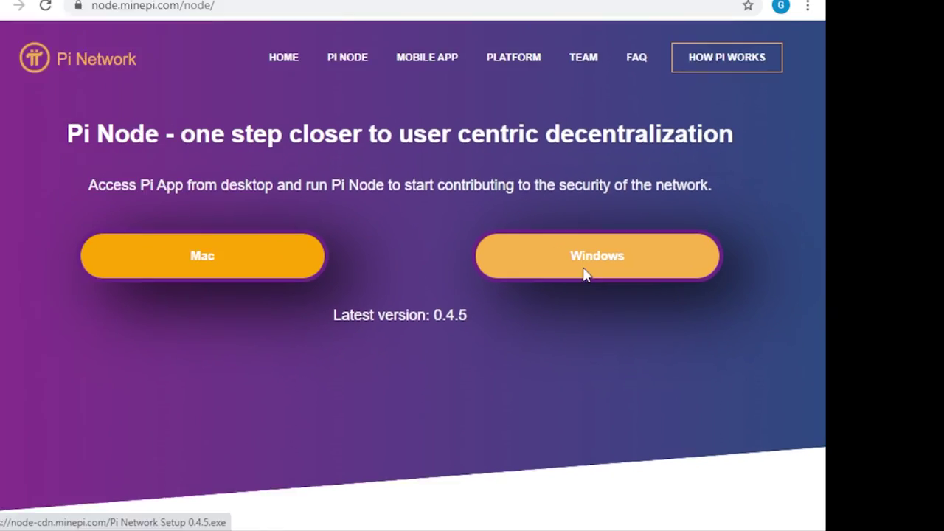
{"action": "left_click", "coordinate": [659, 274]}
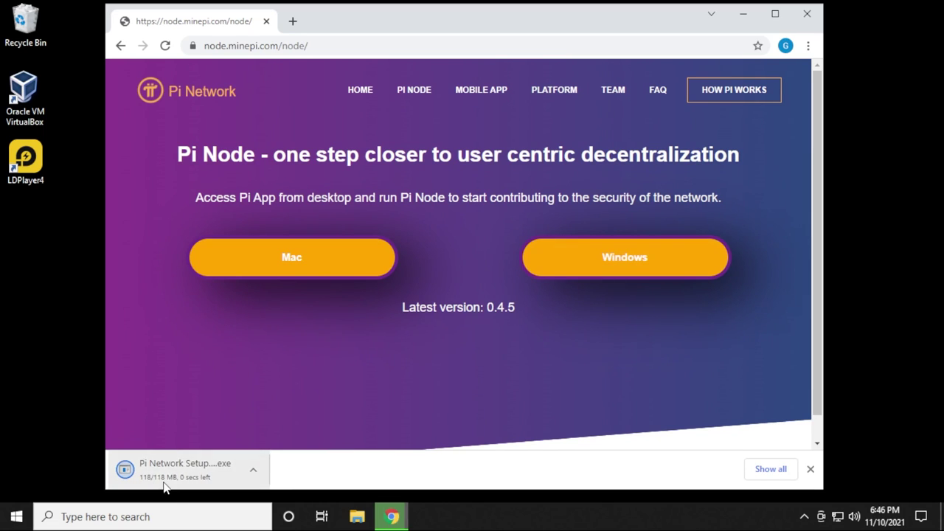
{"action": "left_click", "coordinate": [743, 18]}
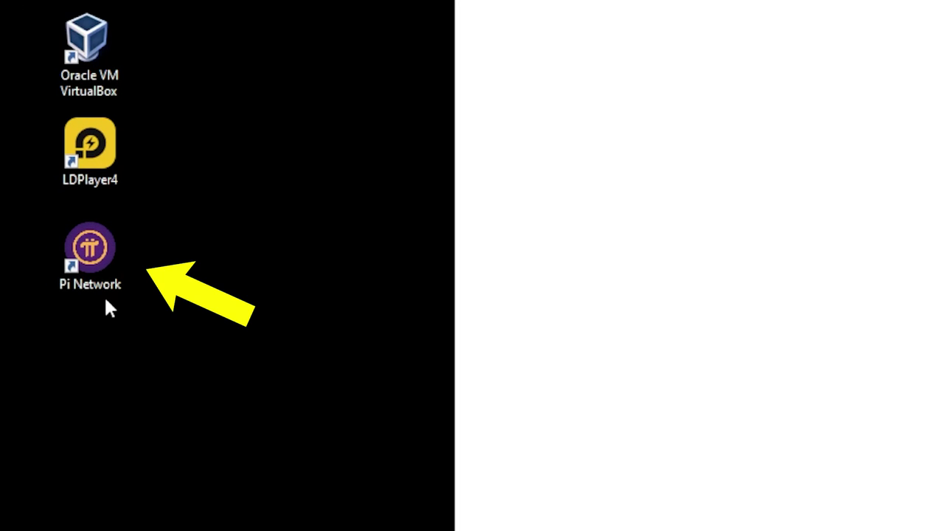
Launch Pi Network and log in by entering the sign-in code on the phone app's Node screen.
{"action": "double_click", "coordinate": [105, 293]}
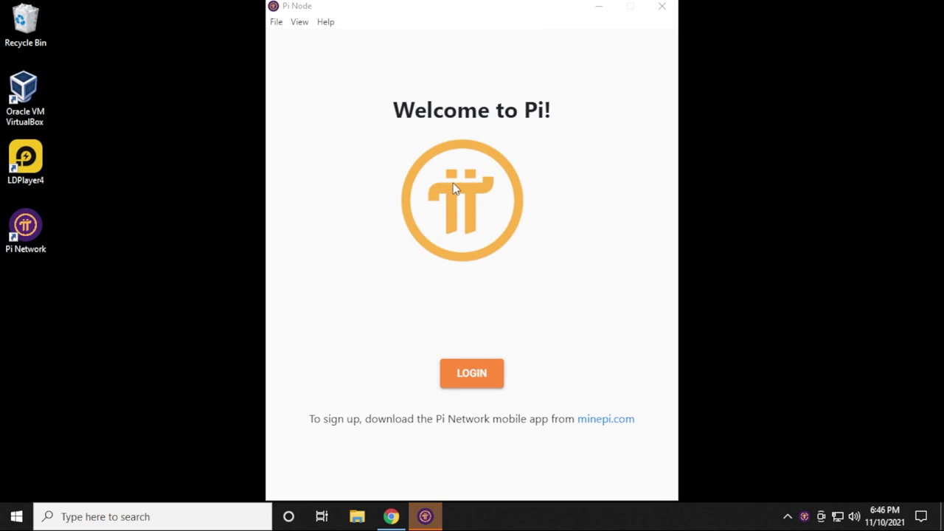
{"action": "left_click", "coordinate": [475, 372]}
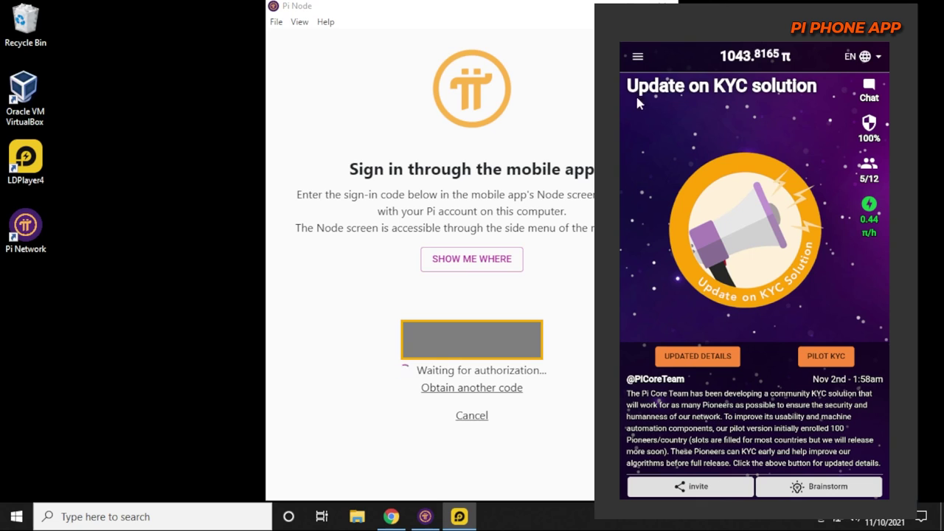
{"action": "left_click", "coordinate": [638, 57]}
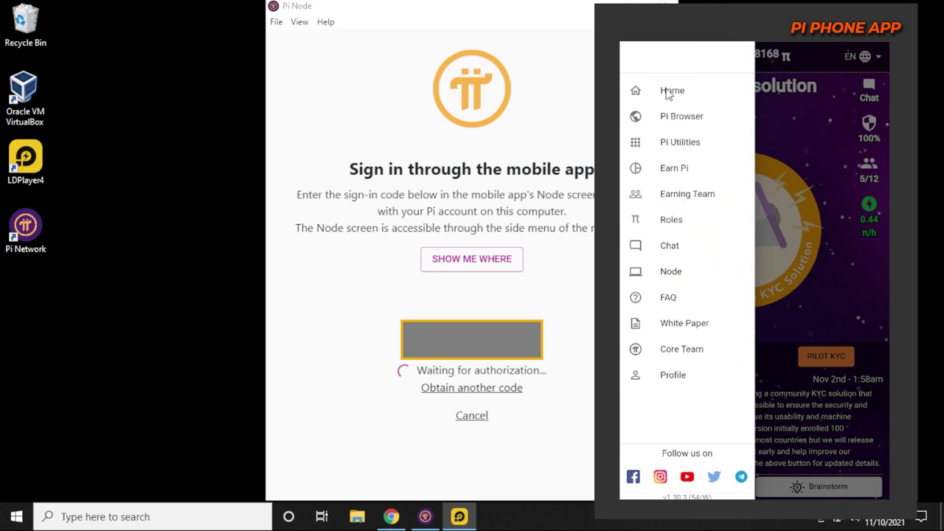
{"action": "left_click", "coordinate": [672, 272]}
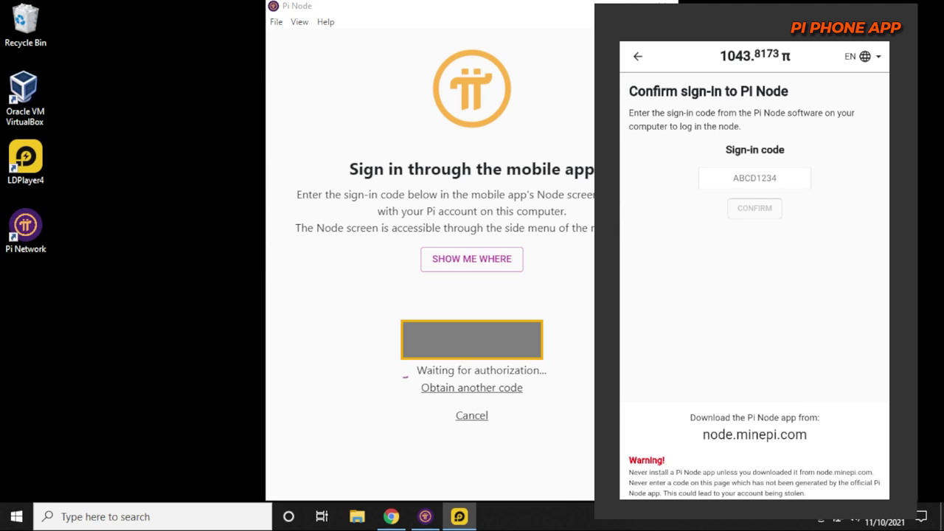
{"action": "left_click", "coordinate": [764, 184]}
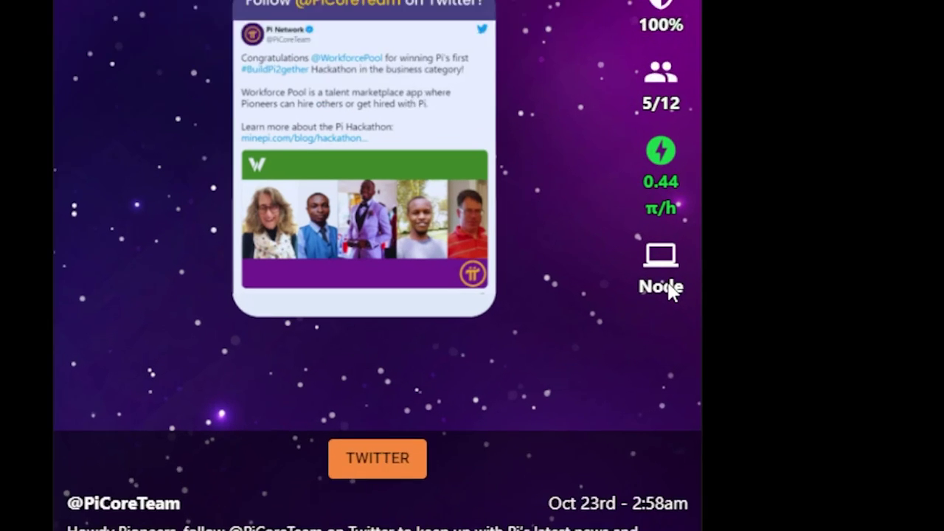
Continue to Node technical preparation, expand Install Docker, and open Download Docker Desktop in Google Chrome.
{"action": "left_click", "coordinate": [674, 271]}
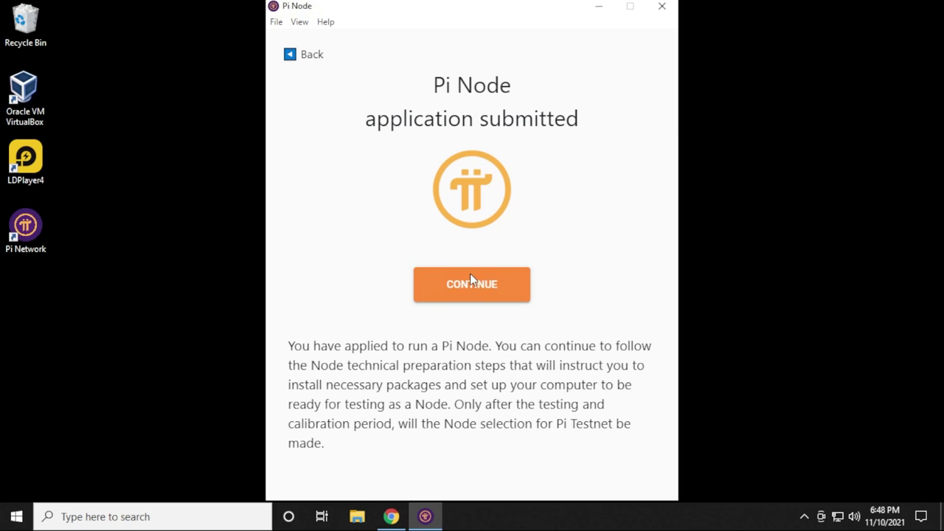
{"action": "left_click", "coordinate": [477, 284]}
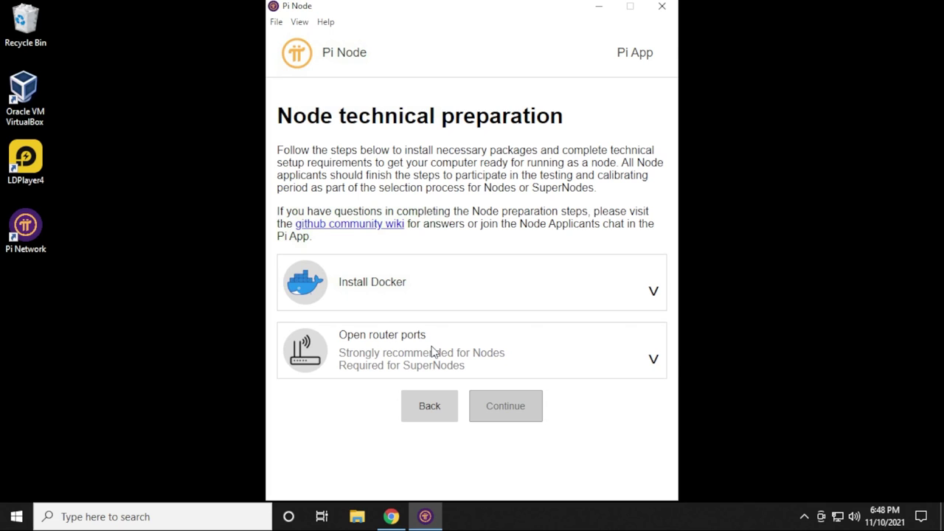
{"action": "left_click", "coordinate": [654, 292]}
{"action": "scroll", "coordinate": [605, 278], "scroll_direction": "down", "scroll_amount": 3}
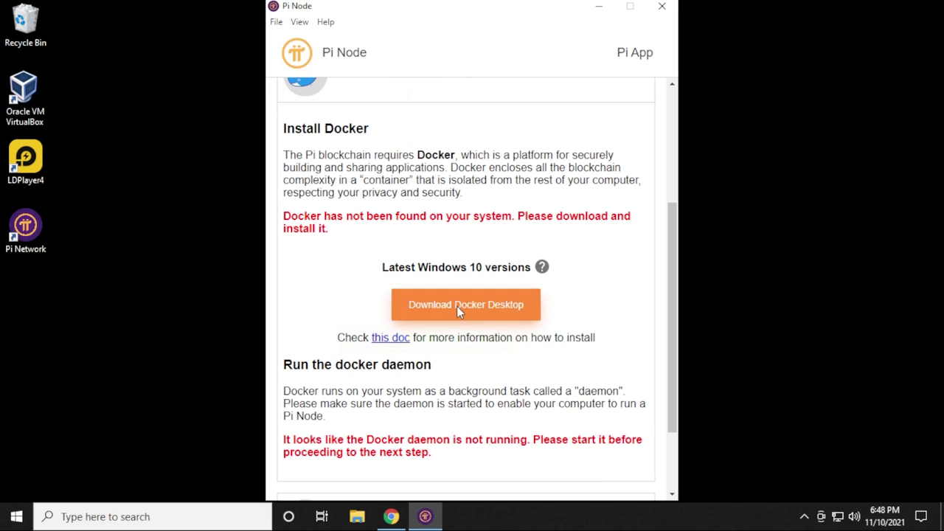
{"action": "left_click", "coordinate": [438, 257]}
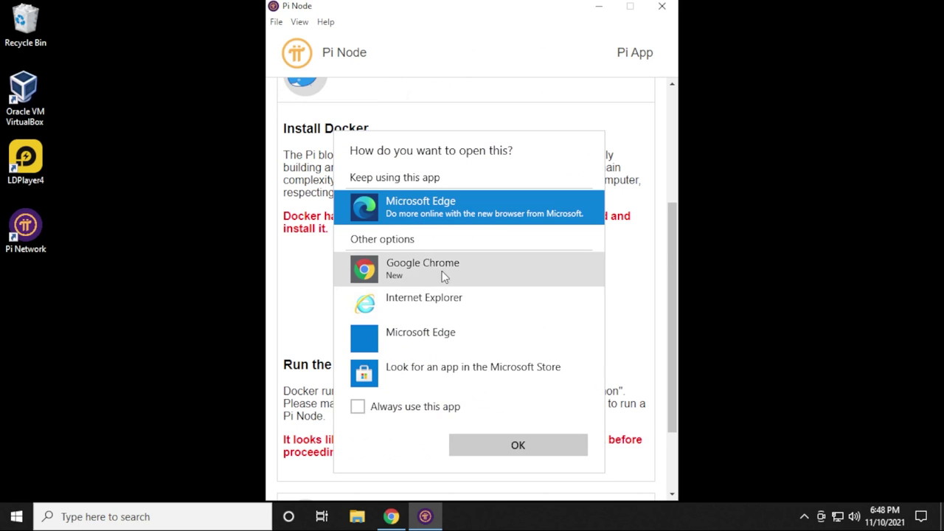
{"action": "left_click", "coordinate": [409, 198]}
Download Docker Desktop Installer.exe for Windows from docker.com's Docker Desktop page.
{"action": "left_click", "coordinate": [531, 446]}
{"action": "left_click", "coordinate": [461, 331]}
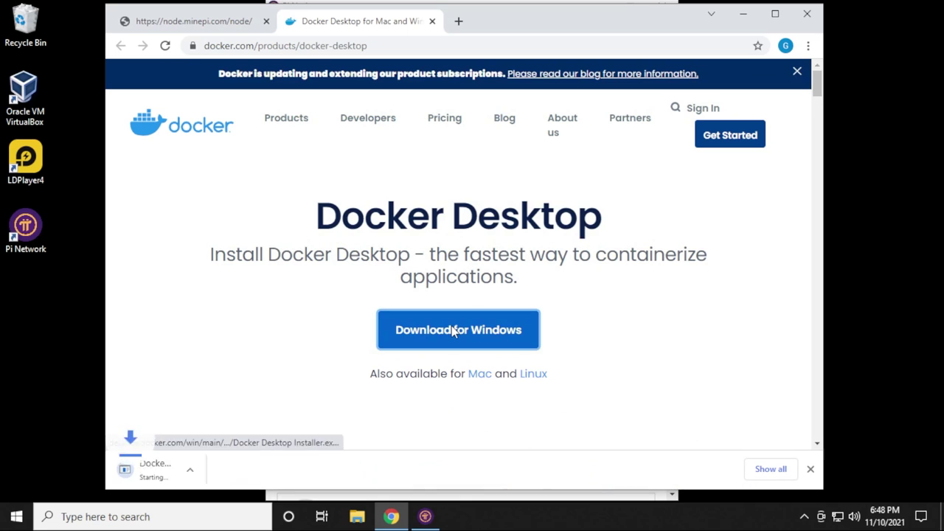
{"action": "left_click", "coordinate": [203, 465]}
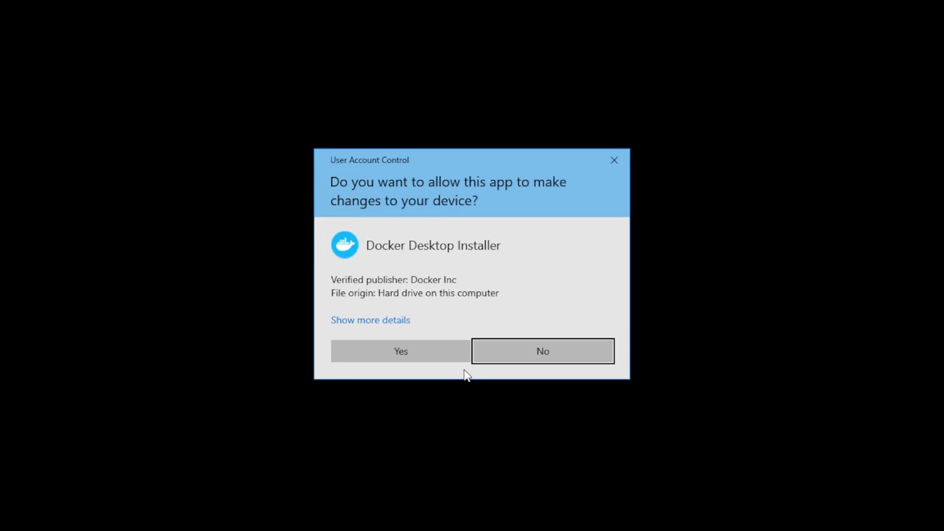
Install Docker Desktop 4.2.0 with WSL 2 components, then close the installer and restart Windows.
{"action": "left_click", "coordinate": [442, 359]}
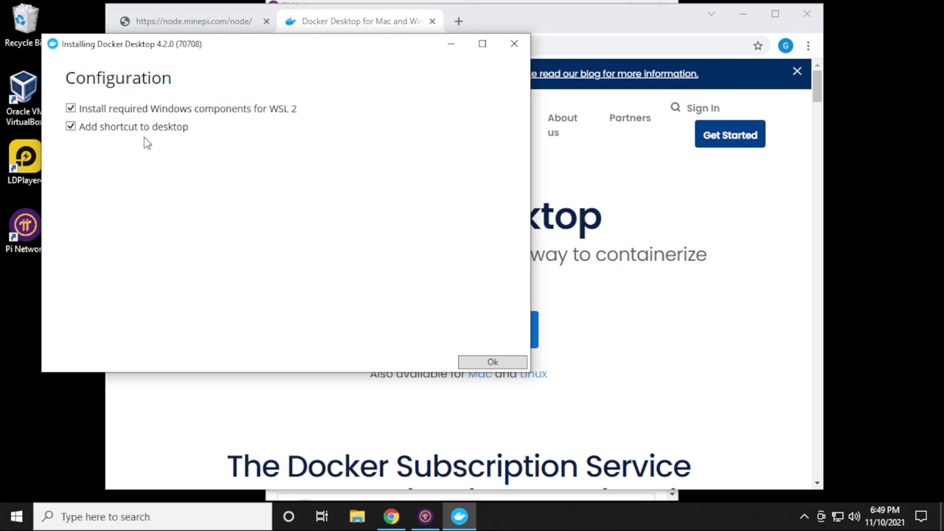
{"action": "left_click", "coordinate": [481, 365]}
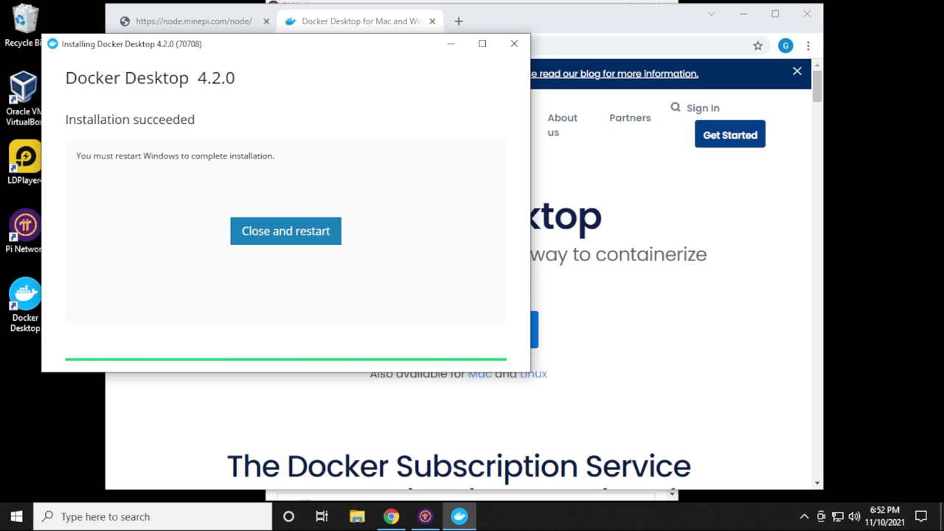
{"action": "key", "text": "Return"}
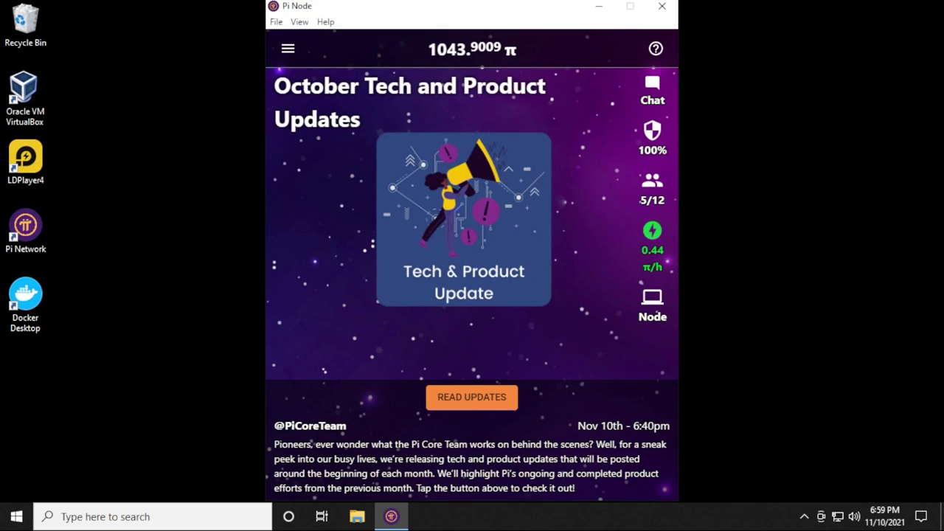
Recheck Pi Node's preparation page, showing Docker installed but daemon stopped, and reveal hidden tray icons.
{"action": "left_click", "coordinate": [655, 311]}
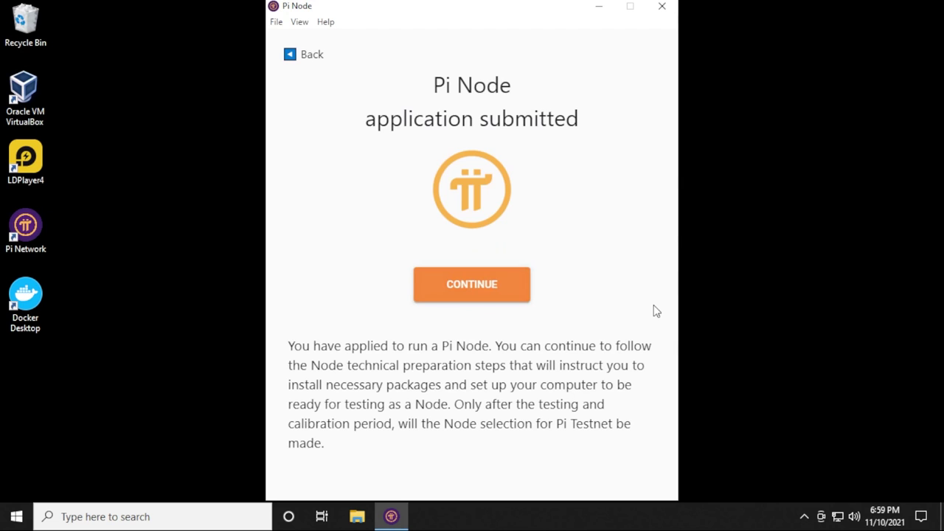
{"action": "left_click", "coordinate": [472, 293]}
{"action": "scroll", "coordinate": [615, 268], "scroll_direction": "down", "scroll_amount": 3}
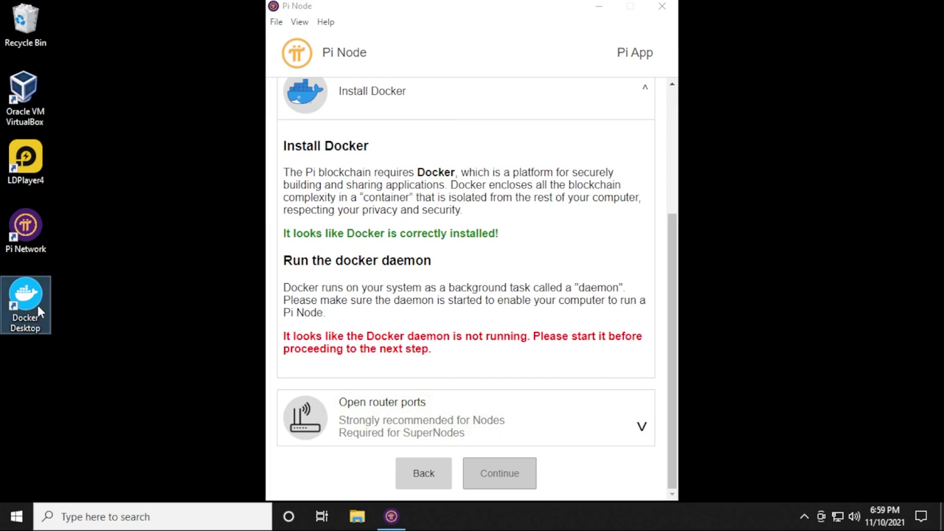
{"action": "left_click", "coordinate": [803, 516]}
Tick I accept the terms and accept Docker's updated service agreement, opening the dashboard.
{"action": "right_click", "coordinate": [833, 491]}
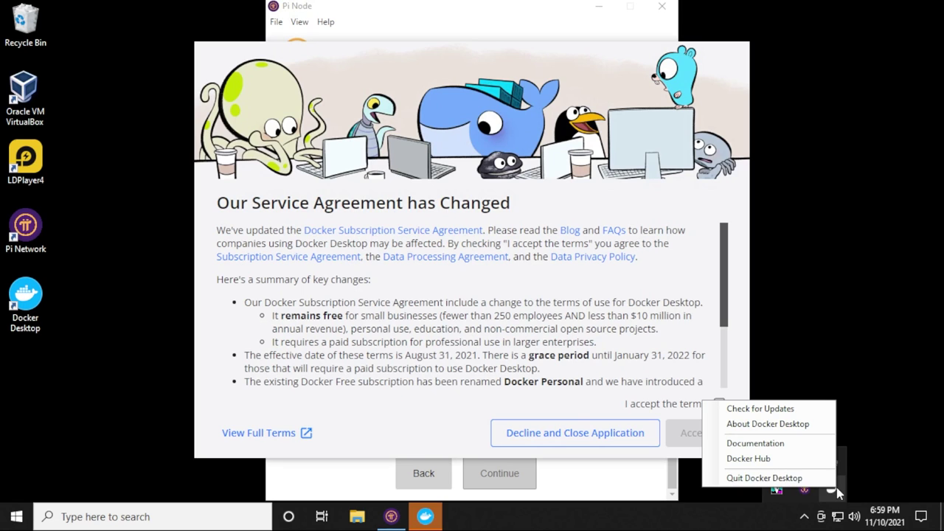
{"action": "left_click", "coordinate": [424, 426]}
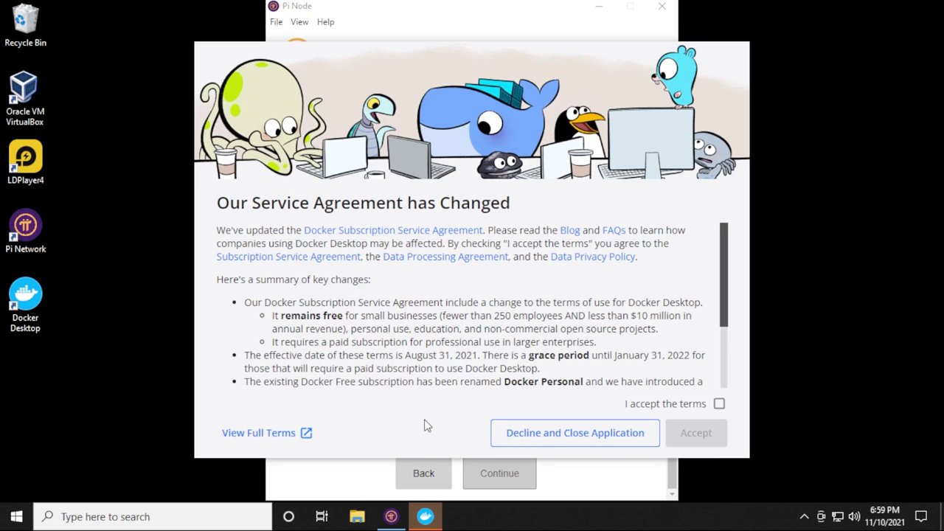
{"action": "scroll", "coordinate": [593, 339], "scroll_direction": "down", "scroll_amount": 3}
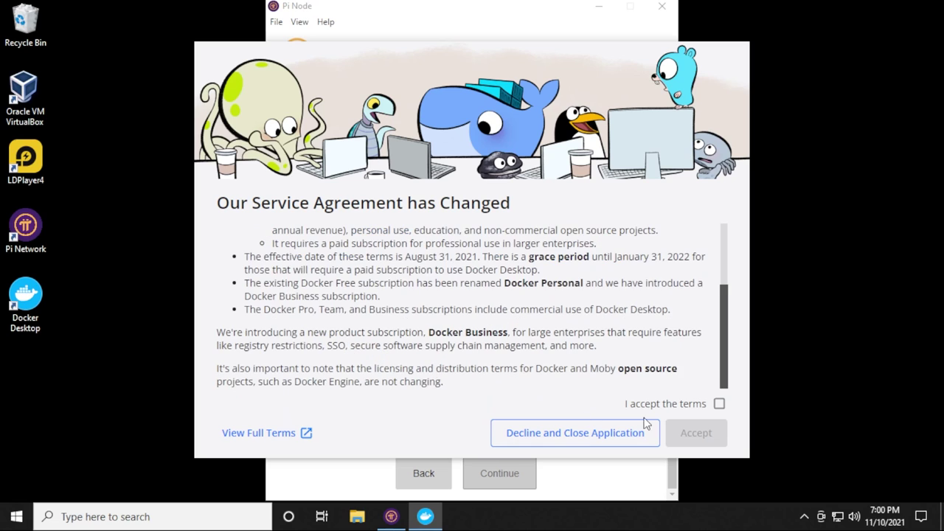
{"action": "left_click", "coordinate": [719, 404]}
{"action": "left_click", "coordinate": [693, 431]}
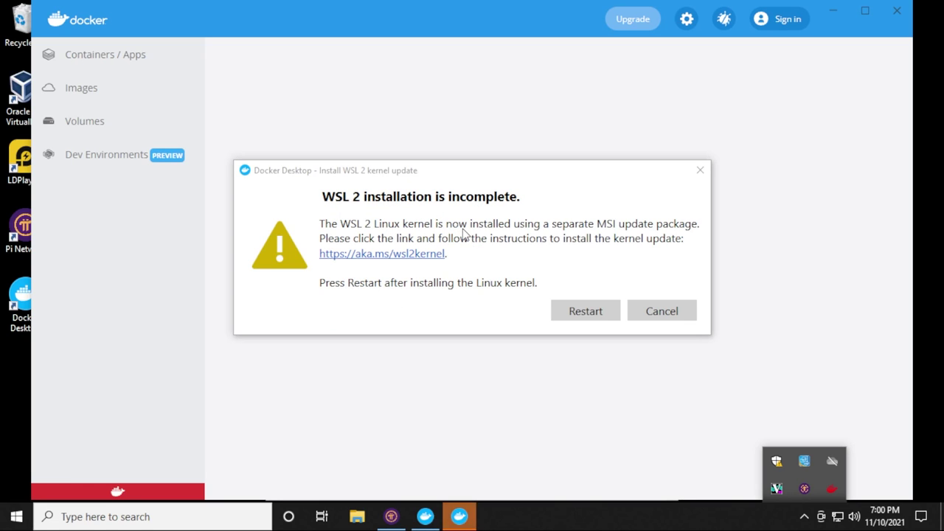
Download wsl_update_x64.msi from Microsoft's WSL docs and install the WSL Linux kernel update.
{"action": "left_click", "coordinate": [405, 254]}
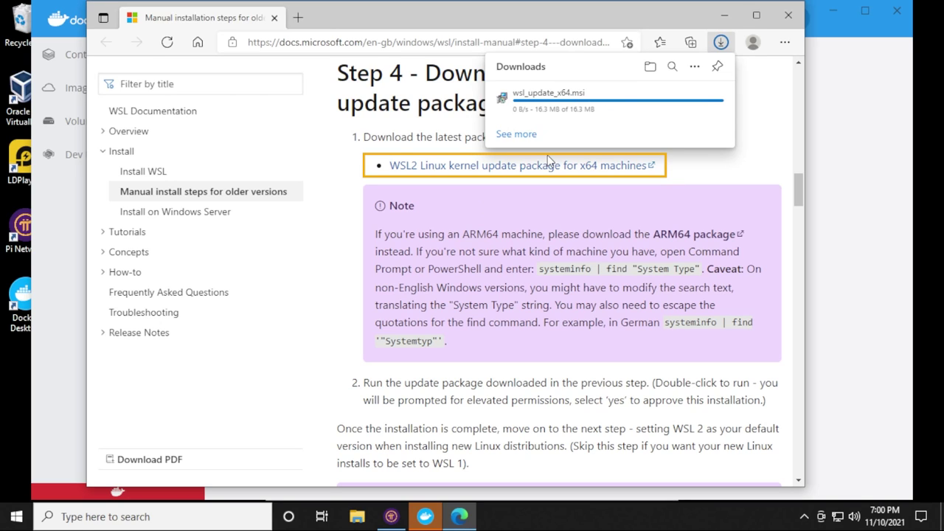
{"action": "left_click", "coordinate": [526, 104]}
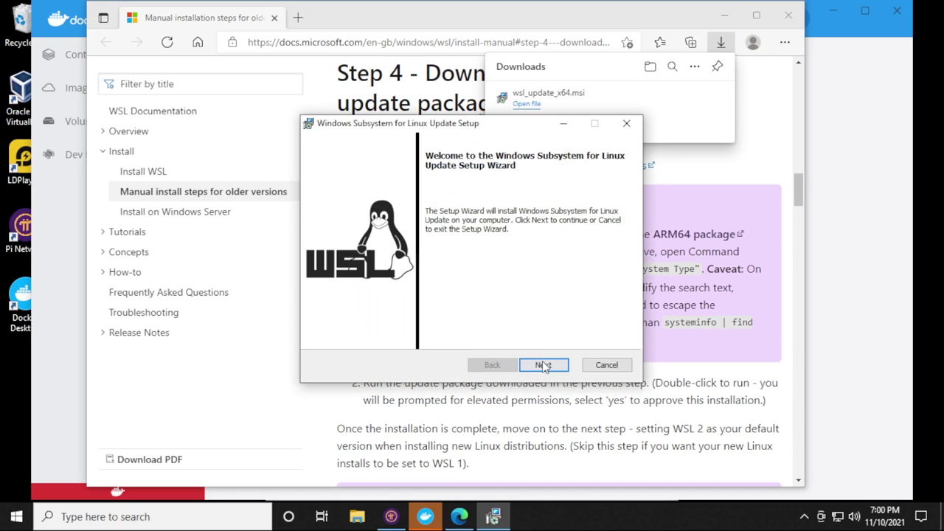
{"action": "left_click", "coordinate": [543, 365]}
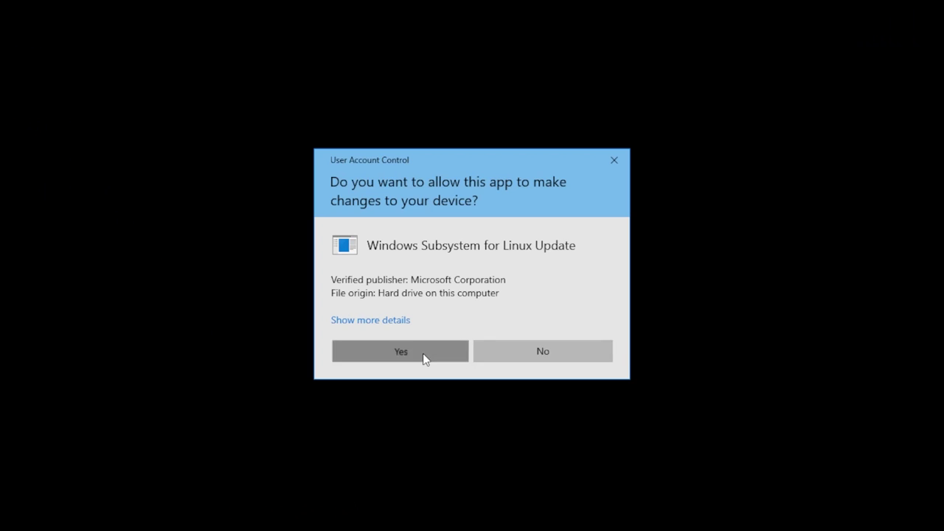
{"action": "left_click", "coordinate": [423, 358]}
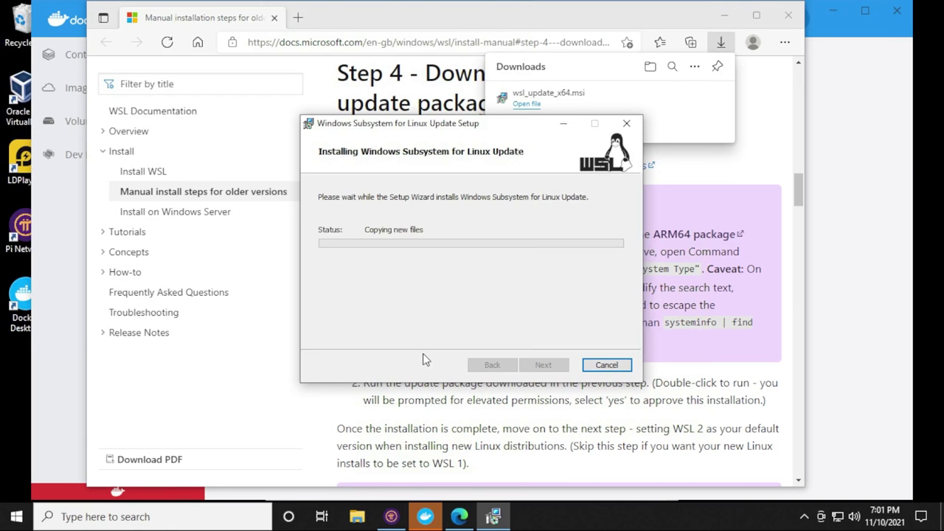
{"action": "left_click", "coordinate": [544, 365]}
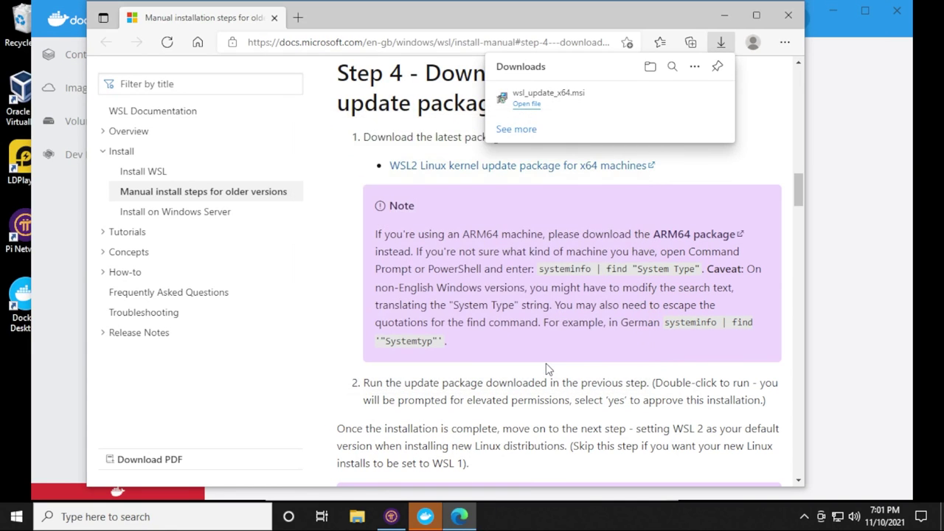
Scroll the WSL docs down to Step 5 on setting WSL 2 as the default version.
{"action": "scroll", "coordinate": [547, 369], "scroll_direction": "down", "scroll_amount": 7}
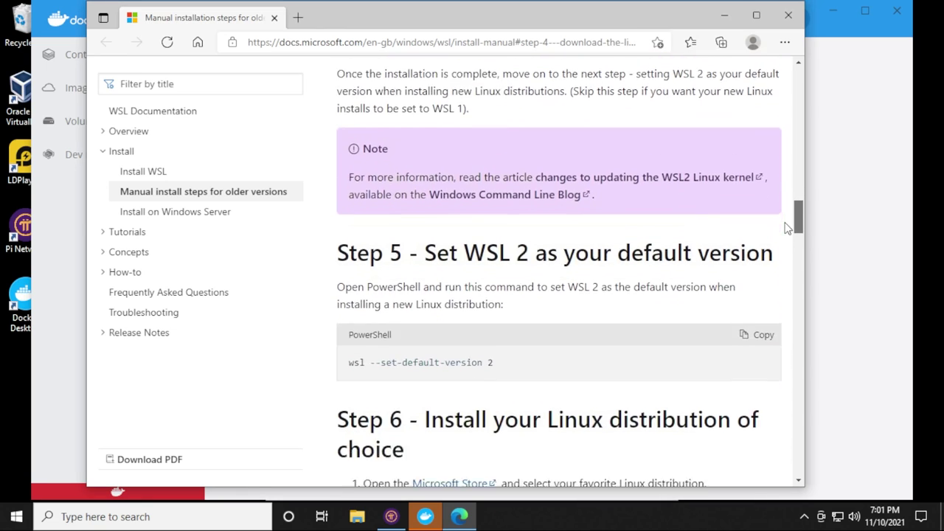
{"action": "scroll", "coordinate": [788, 233], "scroll_direction": "down", "scroll_amount": 1}
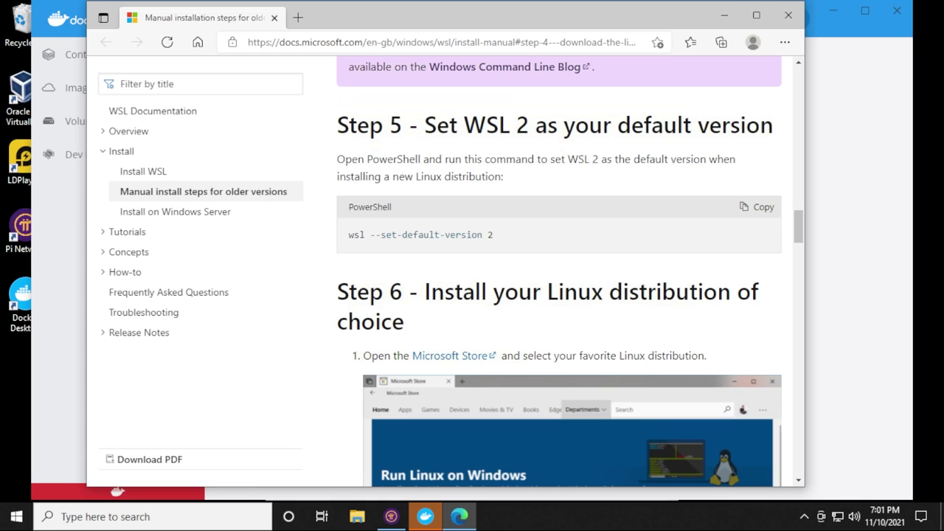
{"action": "key", "text": "super"}
Run wsl --set-default-version 2 in PowerShell ISE launched as administrator.
{"action": "type", "text": "power"}
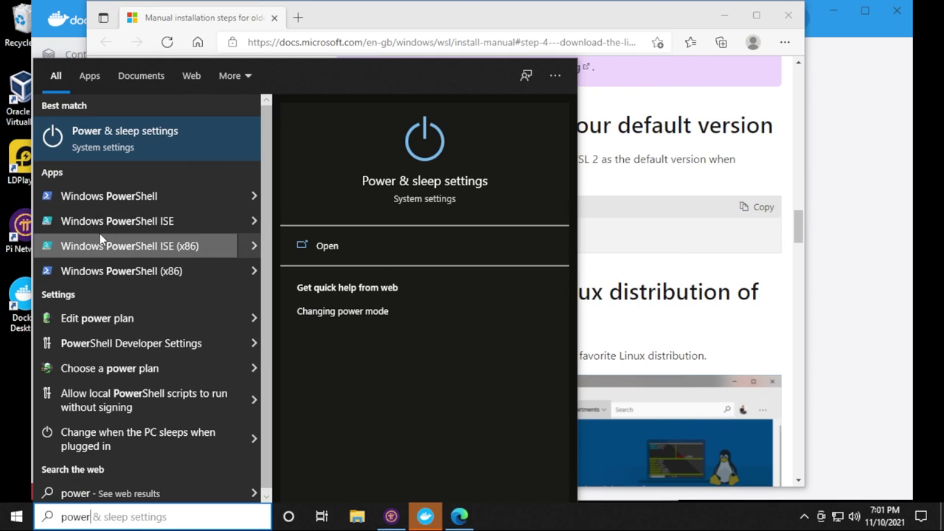
{"action": "right_click", "coordinate": [103, 233]}
{"action": "left_click", "coordinate": [129, 244]}
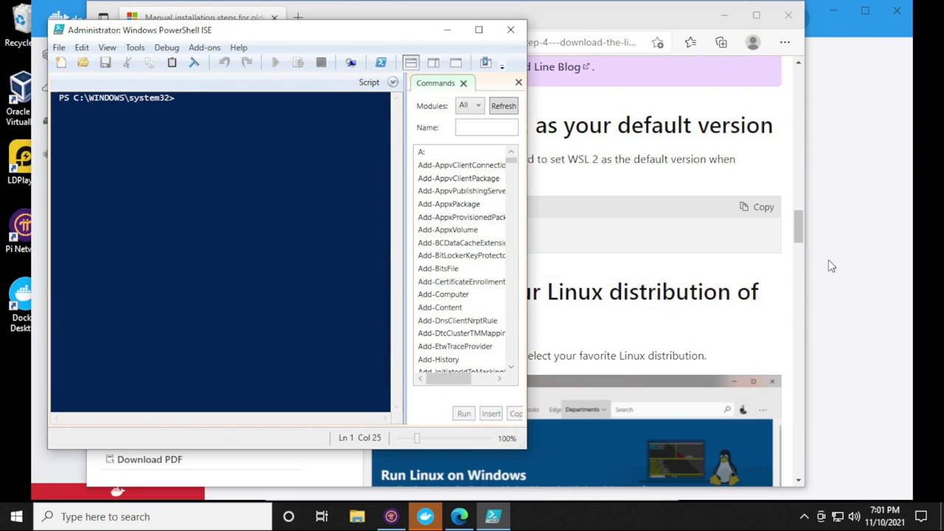
{"action": "left_click", "coordinate": [771, 212]}
{"action": "left_click_drag", "start_coordinate": [472, 16], "coordinate": [574, 15]}
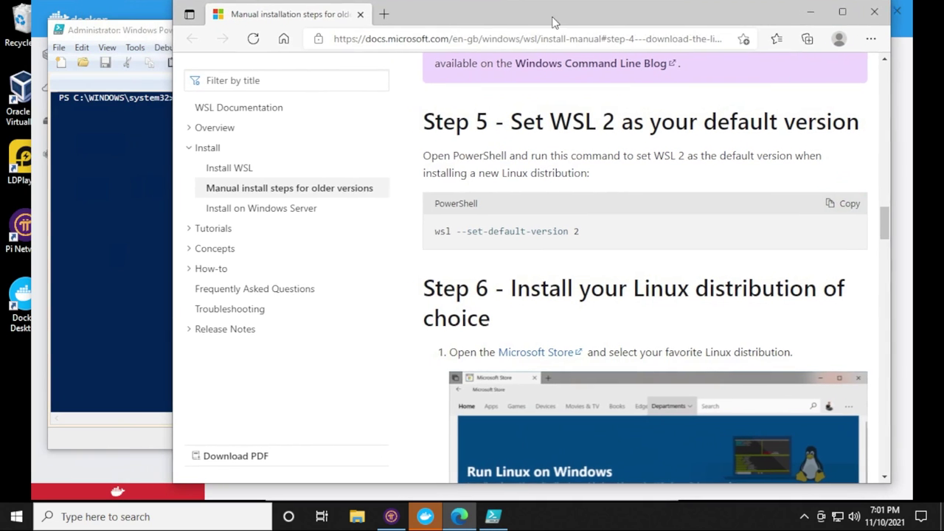
{"action": "right_click", "coordinate": [170, 171]}
{"action": "left_click", "coordinate": [196, 205]}
{"action": "key", "text": "Return"}
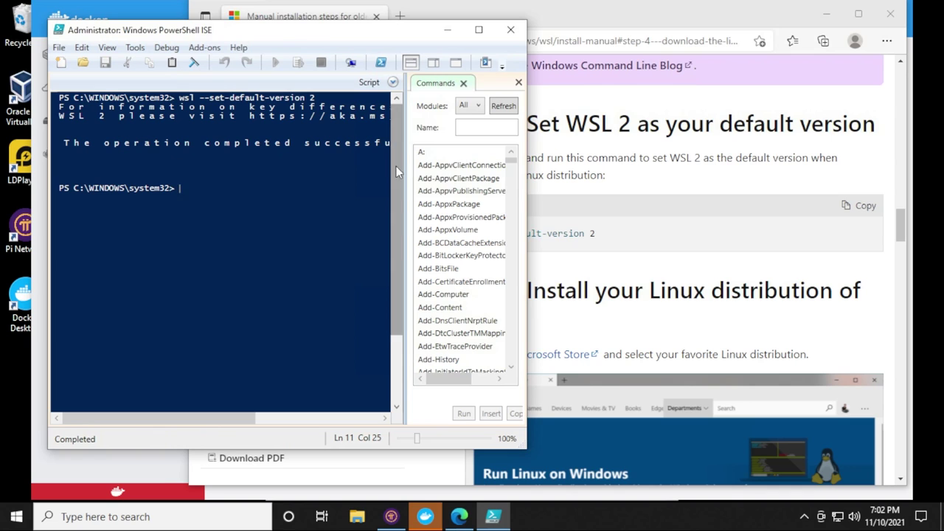
Scroll further down the WSL documentation page in the browser.
{"action": "left_click", "coordinate": [660, 268]}
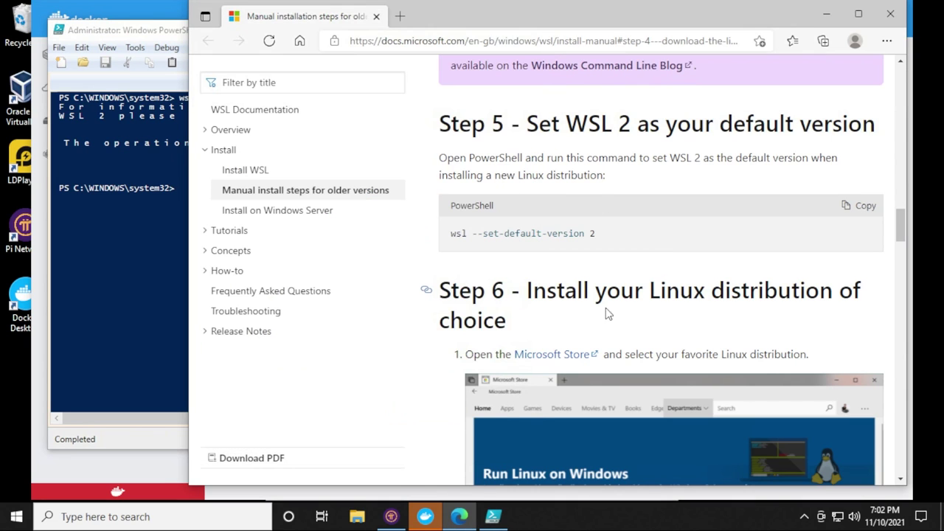
{"action": "scroll", "coordinate": [604, 312], "scroll_direction": "down", "scroll_amount": 3}
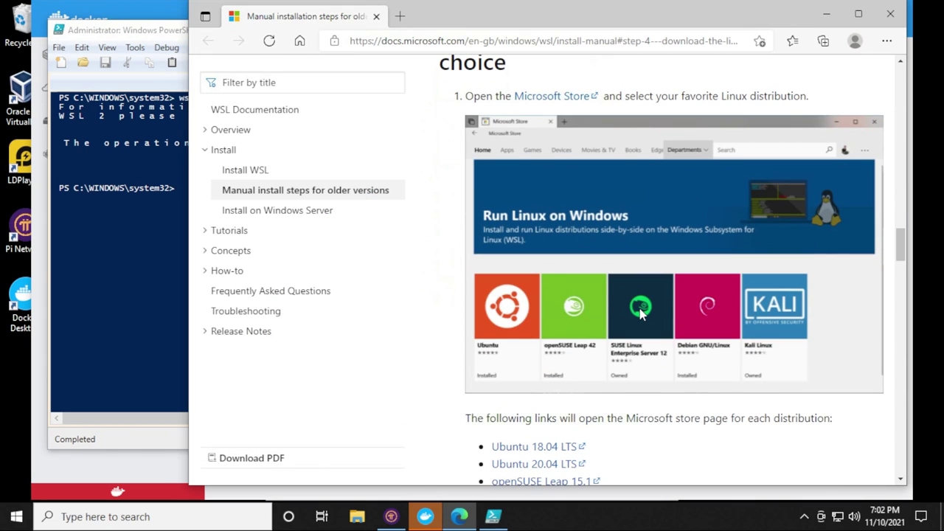
{"action": "scroll", "coordinate": [639, 312], "scroll_direction": "down", "scroll_amount": 5}
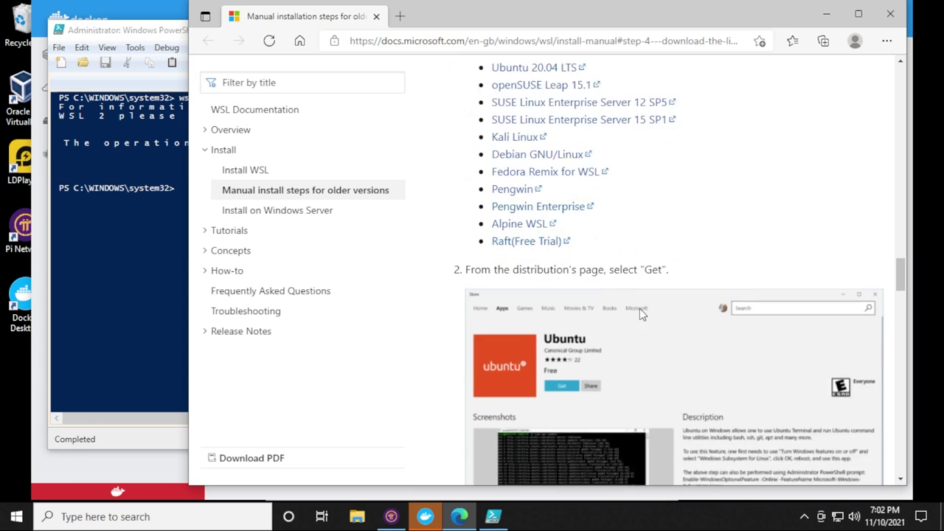
{"action": "scroll", "coordinate": [639, 308], "scroll_direction": "down", "scroll_amount": 2}
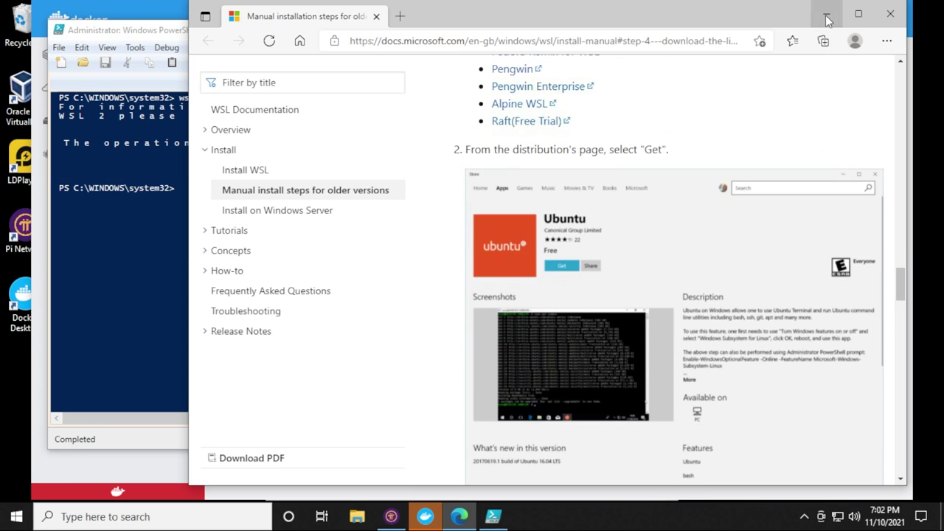
Close the browser, PowerShell ISE and Docker Desktop, then restart Docker Desktop from its tray icon.
{"action": "left_click", "coordinate": [890, 13]}
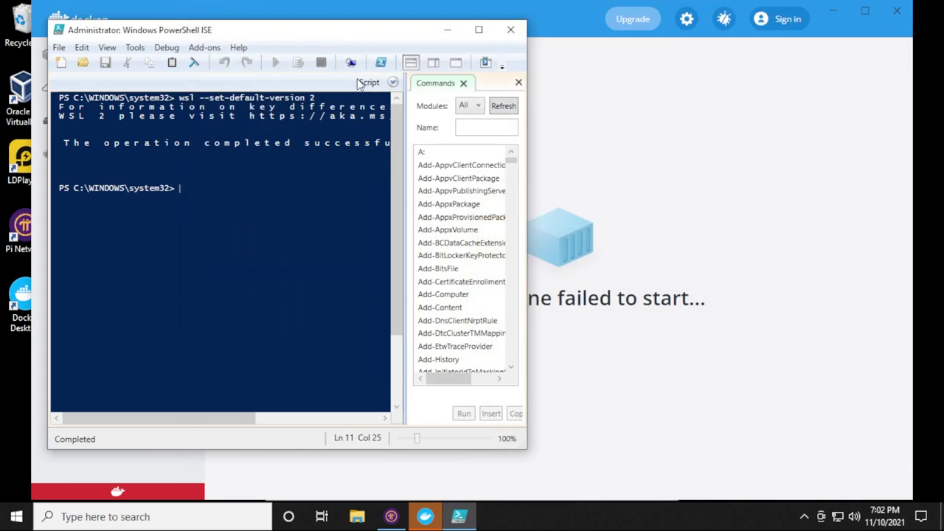
{"action": "left_click", "coordinate": [508, 29]}
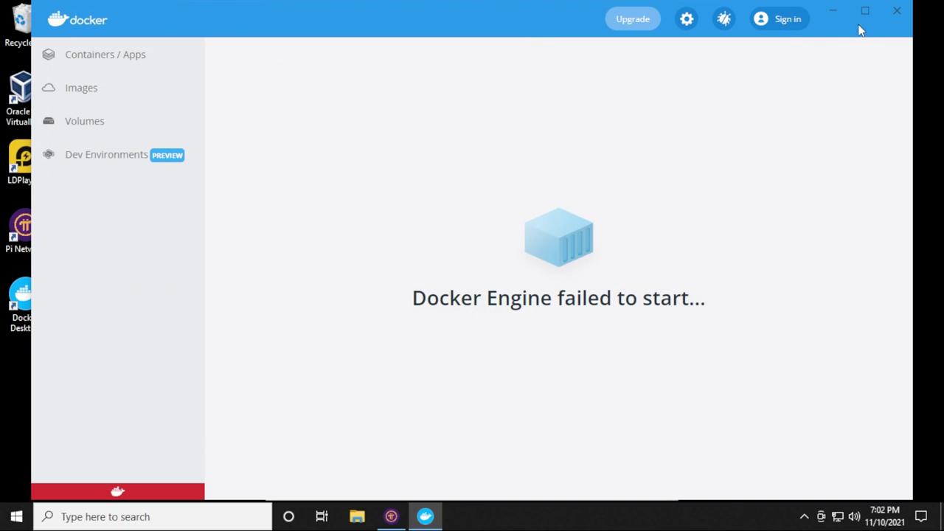
{"action": "left_click", "coordinate": [893, 10]}
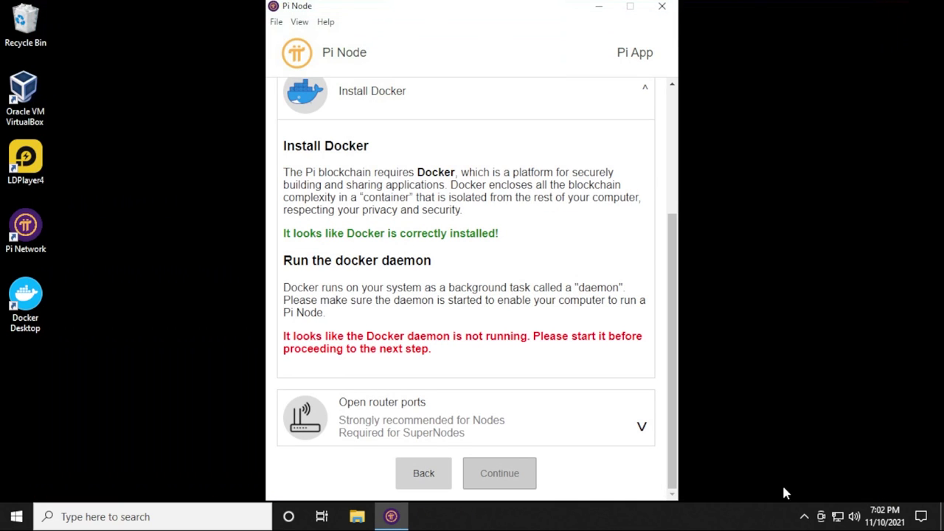
{"action": "left_click", "coordinate": [805, 516]}
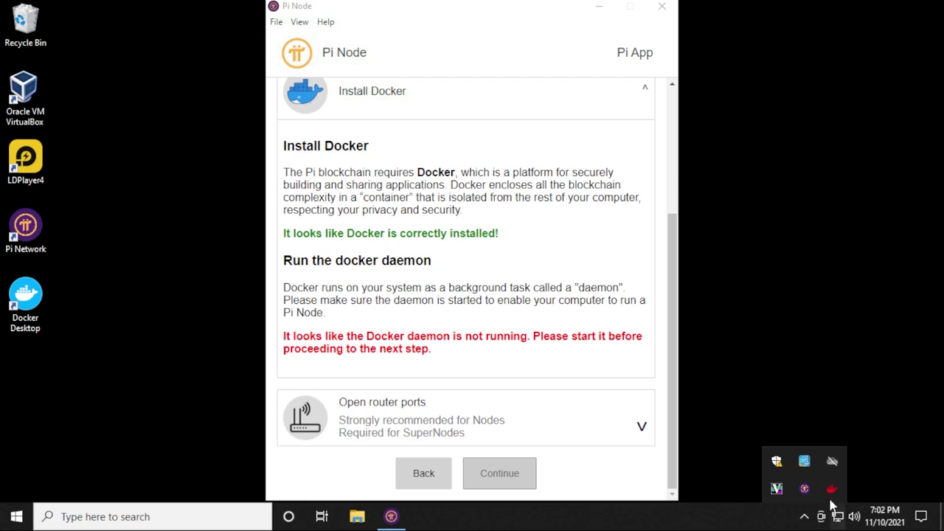
{"action": "left_click", "coordinate": [831, 489]}
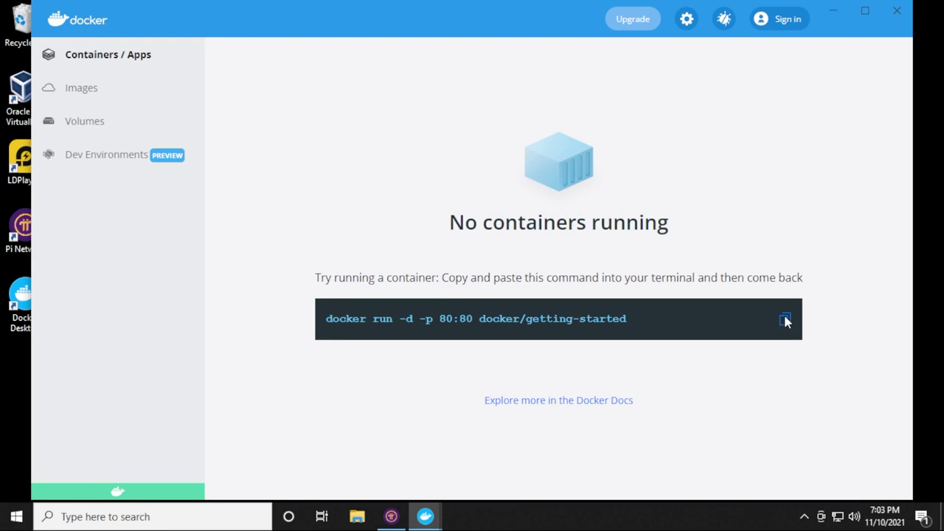
{"action": "left_click", "coordinate": [784, 320]}
Run the getting-started container on port 80 from Command Prompt and allow Docker through the firewall.
{"action": "left_click", "coordinate": [74, 516]}
{"action": "type", "text": "cmd"}
{"action": "key", "text": "Return"}
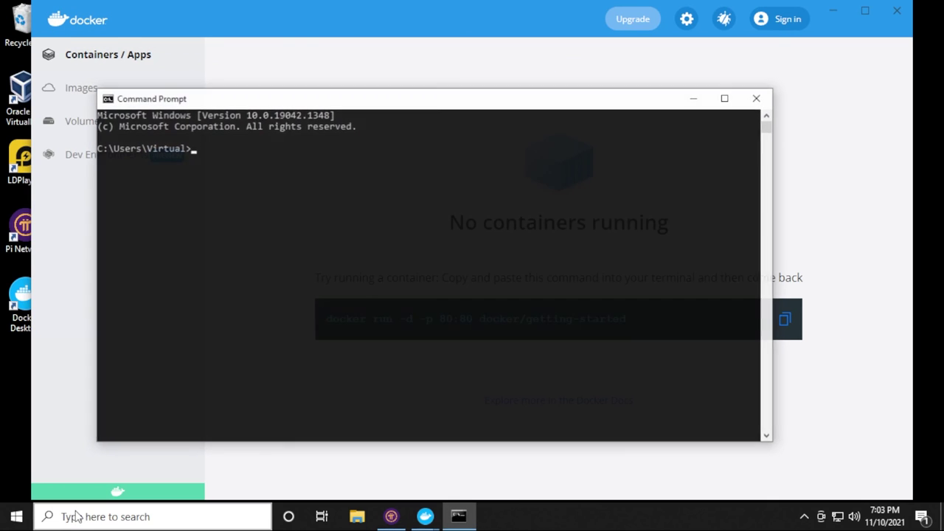
{"action": "key", "text": "ctrl+v"}
{"action": "key", "text": "Return"}
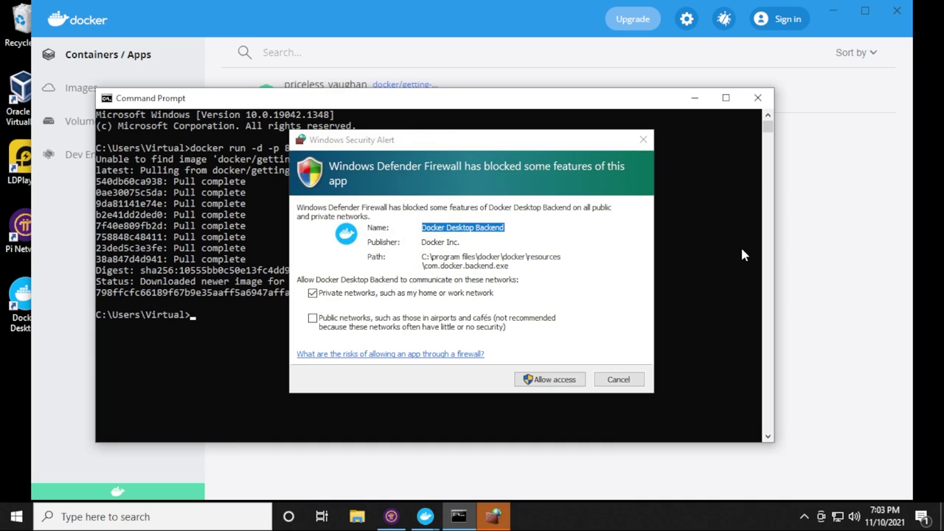
{"action": "left_click", "coordinate": [549, 380]}
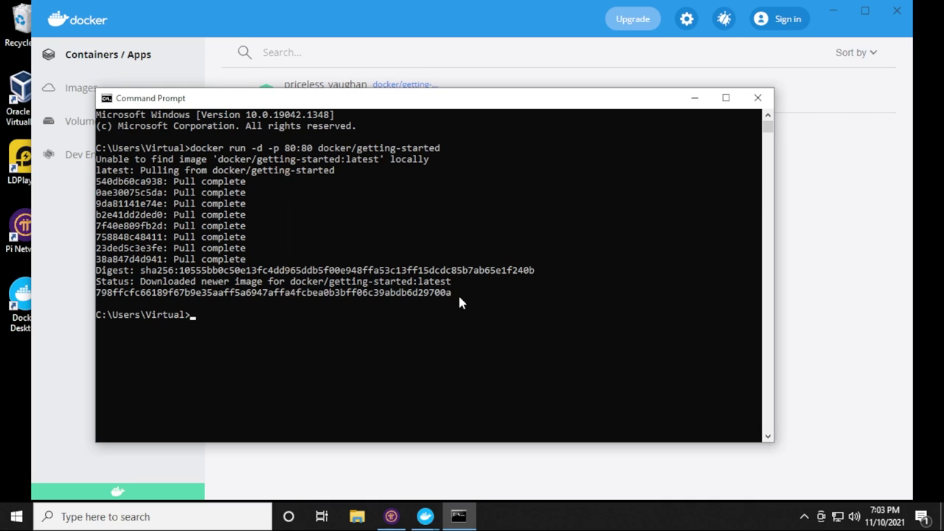
Minimize Command Prompt and Docker Desktop and bring back Pi Node, now showing the daemon running.
{"action": "left_click", "coordinate": [694, 97]}
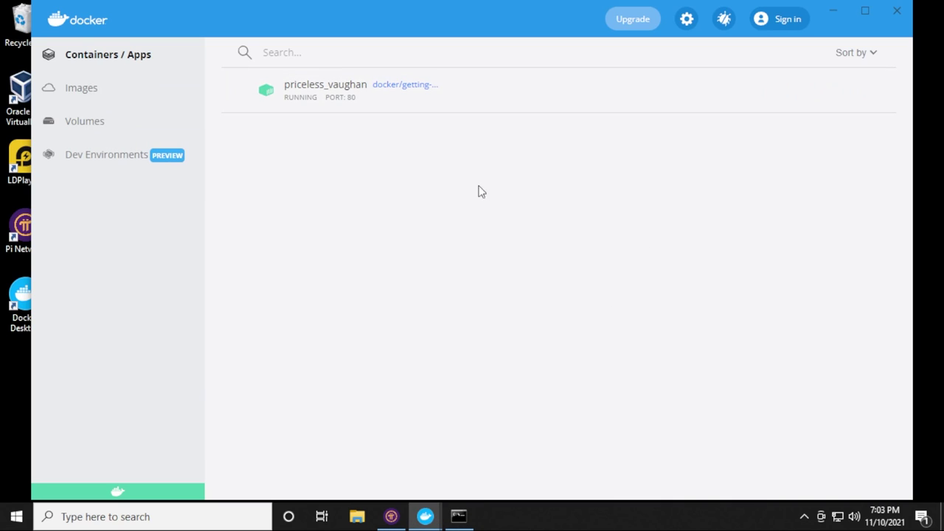
{"action": "left_click", "coordinate": [425, 517]}
{"action": "left_click", "coordinate": [391, 516]}
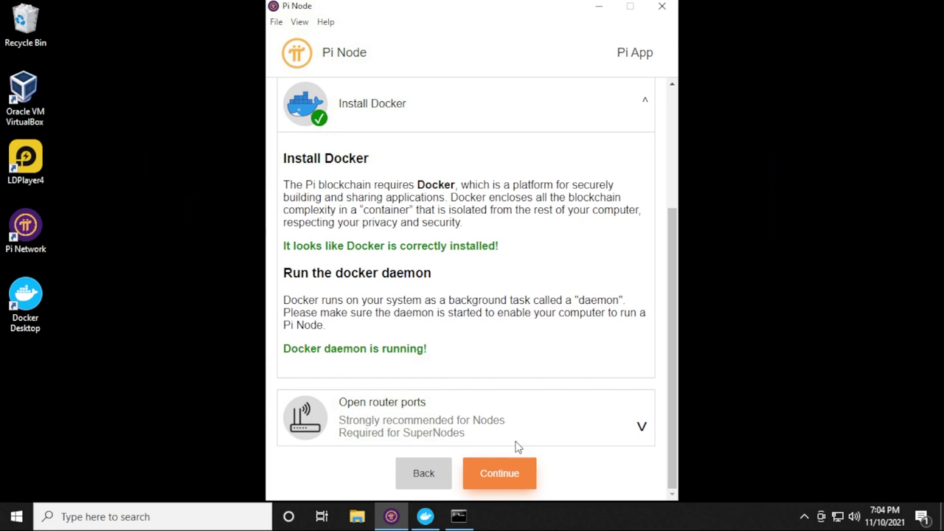
Run the Open router ports check and view its status table showing 31400 onward NOT OPEN.
{"action": "left_click", "coordinate": [642, 428]}
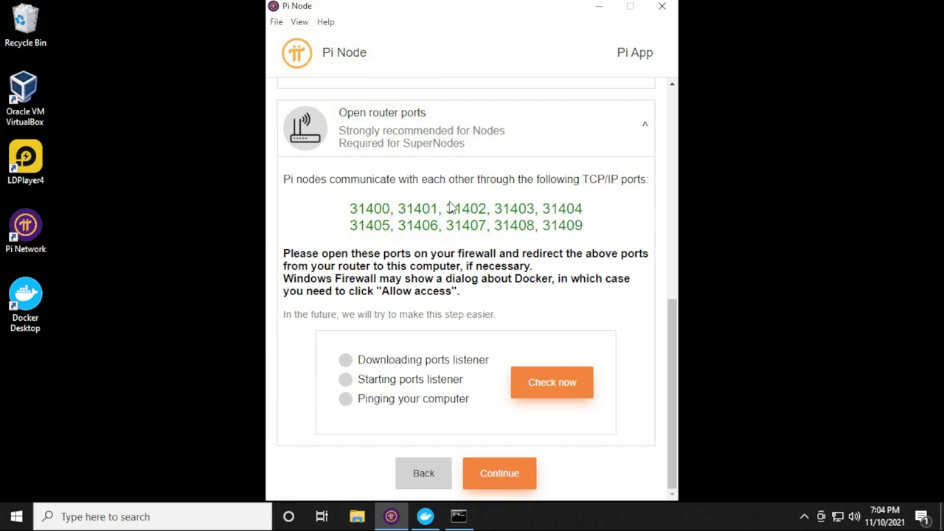
{"action": "left_click", "coordinate": [567, 380]}
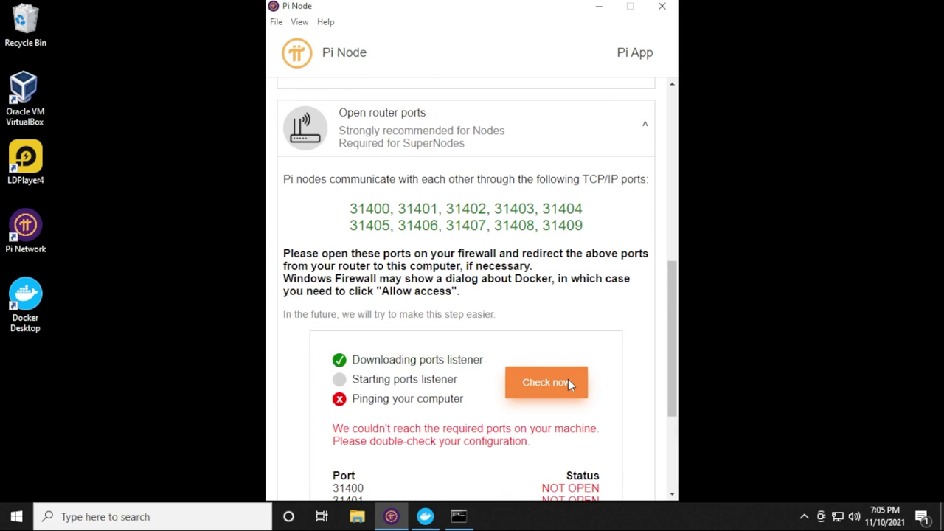
{"action": "left_click_drag", "start_coordinate": [672, 378], "coordinate": [679, 423]}
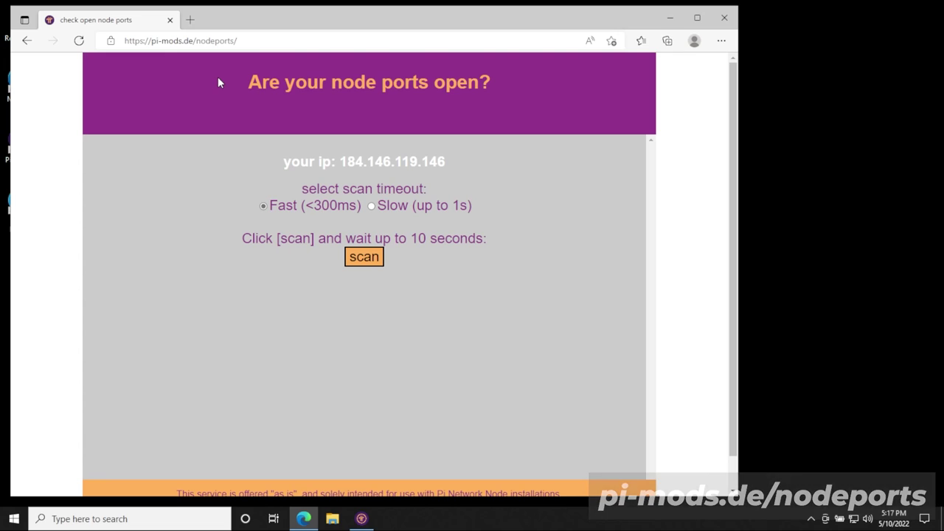
Scan the node ports on pi-mods.de twice until 31401–31403 report open, then minimize the browser.
{"action": "left_click", "coordinate": [369, 263]}
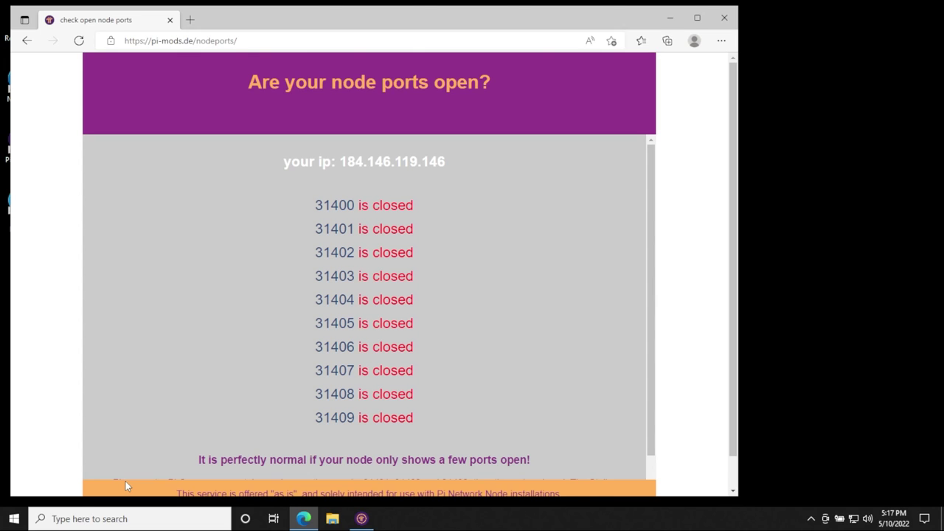
{"action": "scroll", "coordinate": [418, 419], "scroll_direction": "down", "scroll_amount": 1}
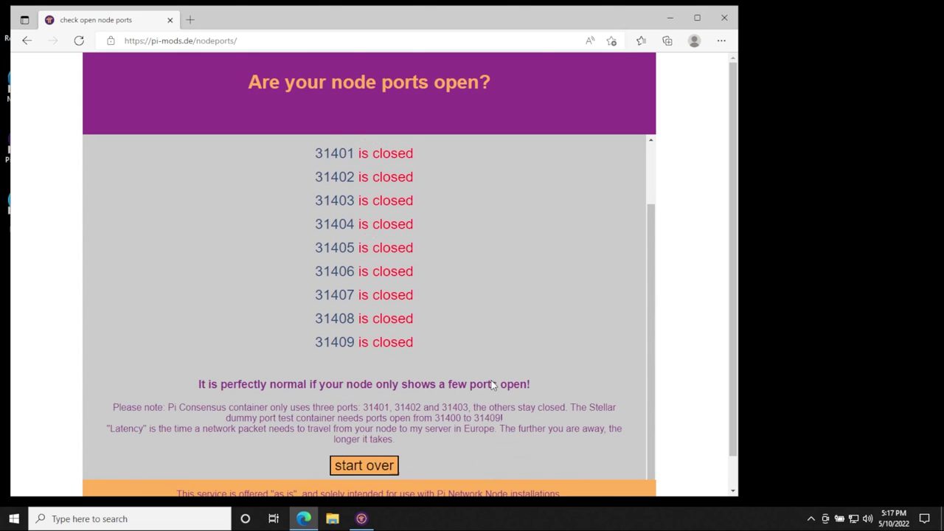
{"action": "left_click", "coordinate": [382, 463]}
{"action": "left_click", "coordinate": [362, 257]}
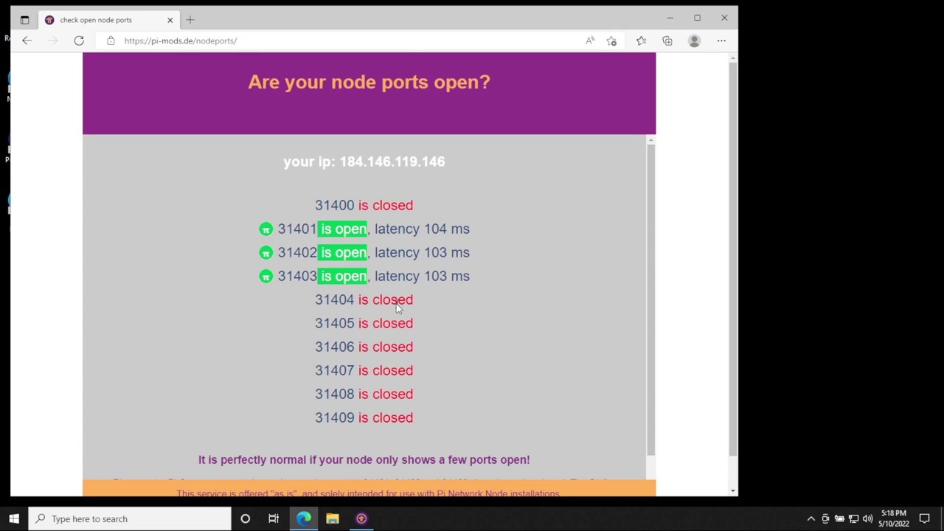
{"action": "scroll", "coordinate": [656, 315], "scroll_direction": "down", "scroll_amount": 2}
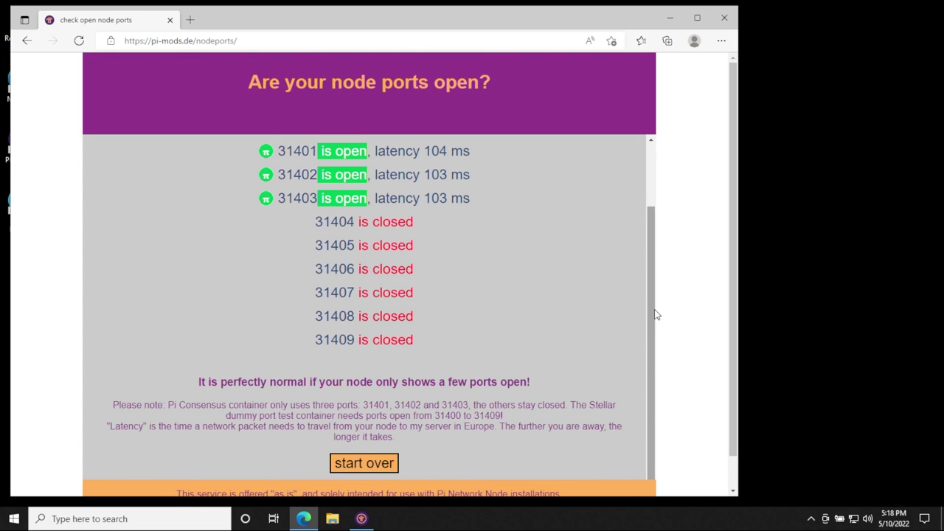
{"action": "left_click", "coordinate": [670, 16]}
Minimize Pi Node and launch Command Prompt from a Windows search for 'cmd'.
{"action": "left_click", "coordinate": [579, 46]}
{"action": "left_click", "coordinate": [94, 519]}
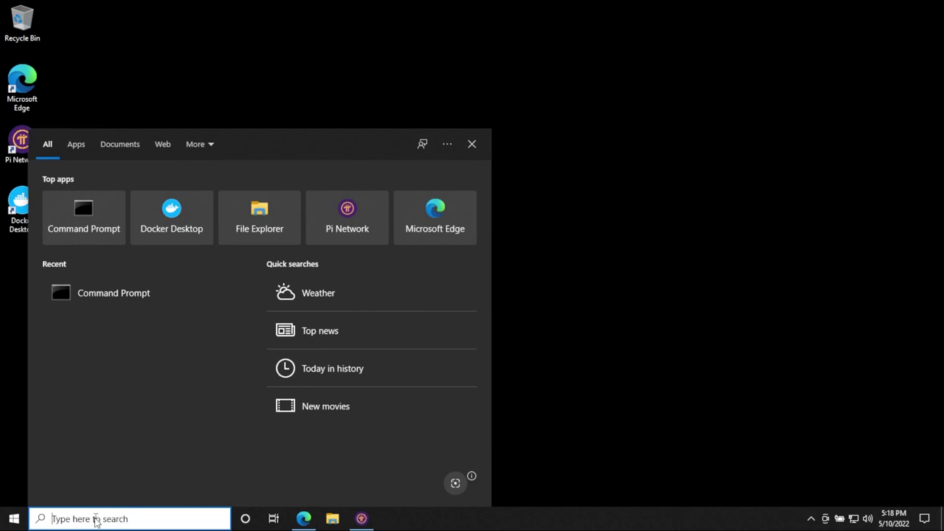
{"action": "type", "text": "cmd"}
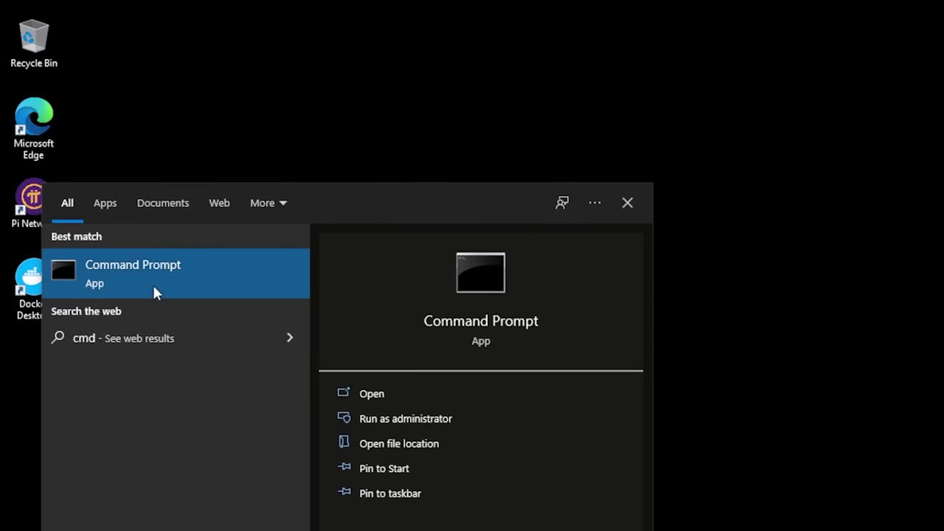
{"action": "left_click", "coordinate": [110, 209]}
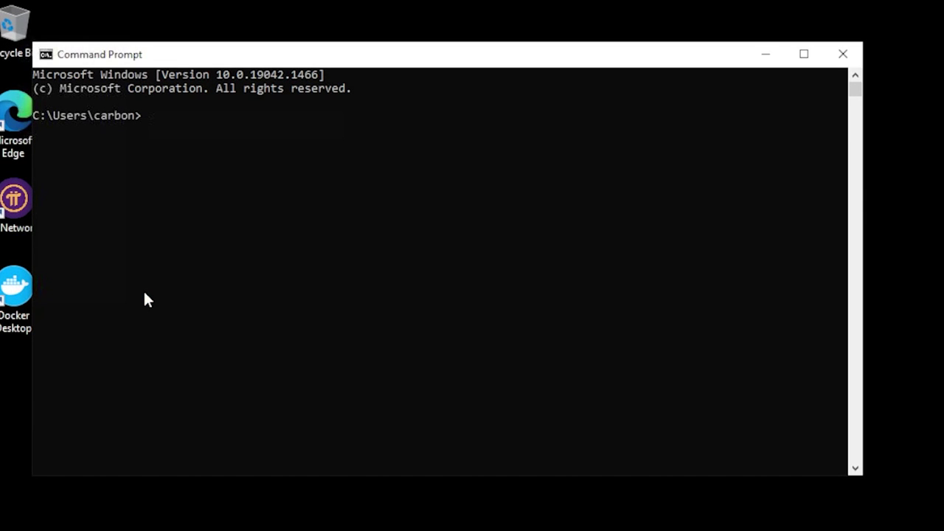
Run ipconfig to read the Ethernet IPv4 192.168.1.113 and gateway 192.168.1.1.
{"action": "type", "text": "ipconfig"}
{"action": "key", "text": "Return"}
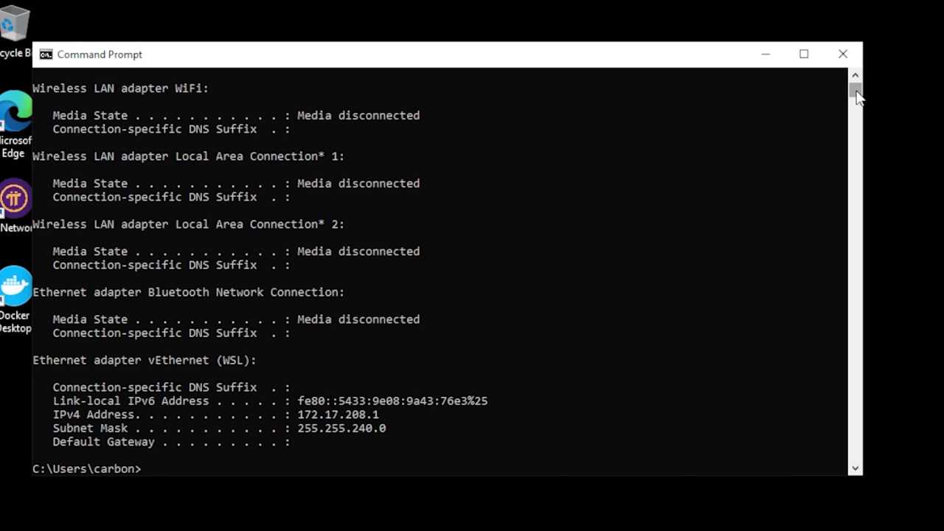
{"action": "scroll", "coordinate": [680, 165], "scroll_direction": "up", "scroll_amount": 1}
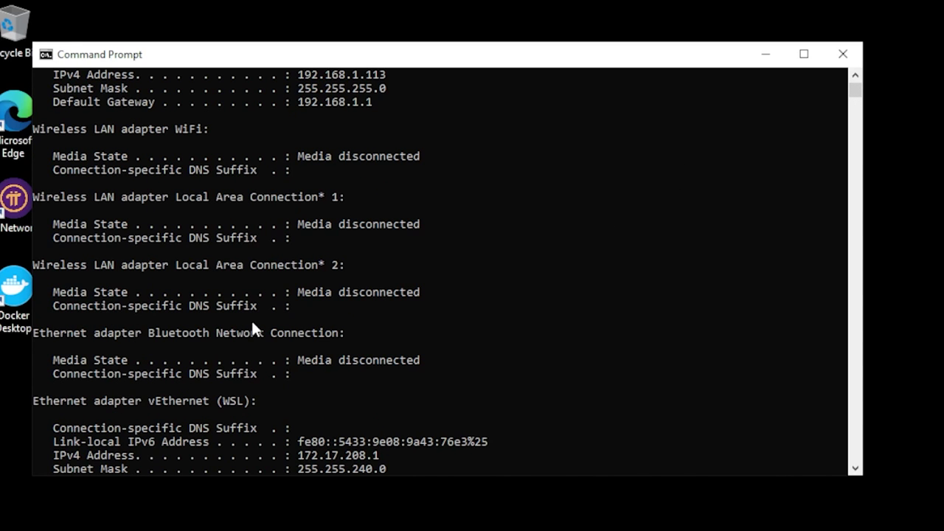
{"action": "scroll", "coordinate": [252, 325], "scroll_direction": "up", "scroll_amount": 4}
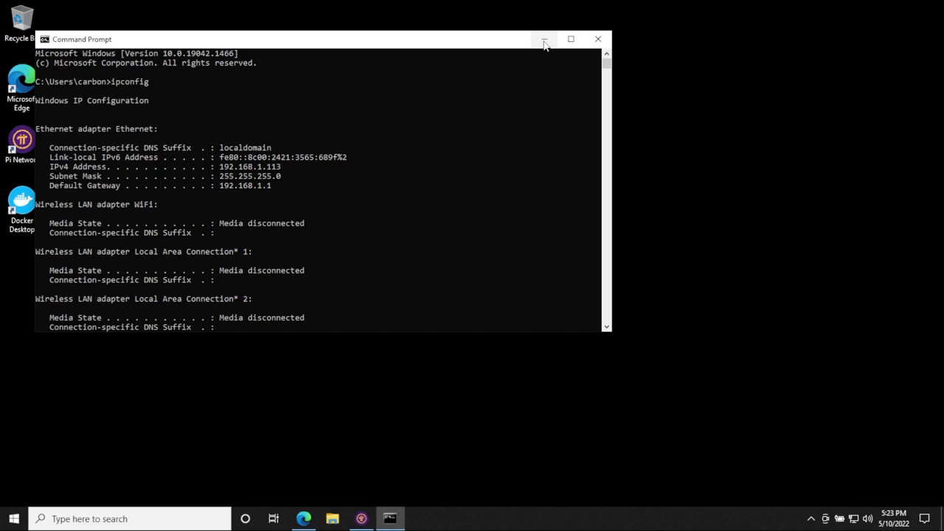
Load the router's admin address 192.168.1.1 in the browser.
{"action": "left_click", "coordinate": [544, 40]}
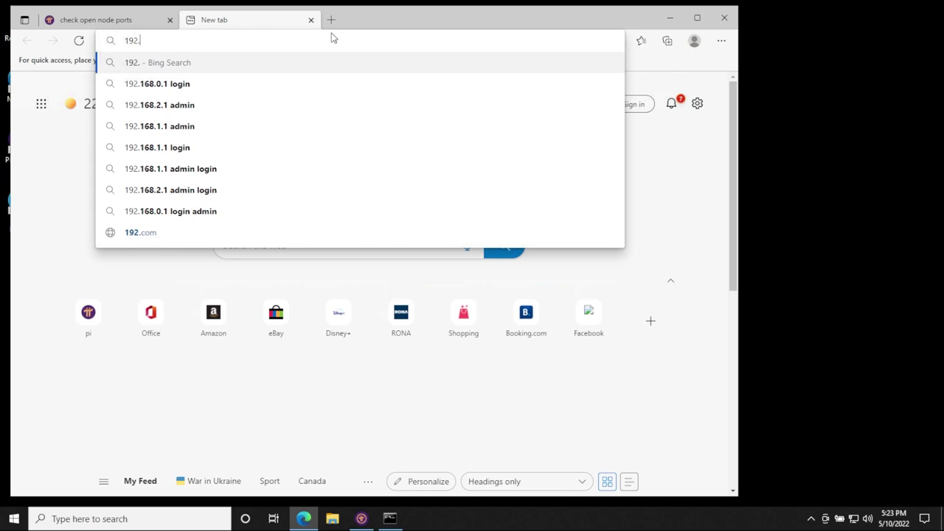
{"action": "type", "text": "8.1.1"}
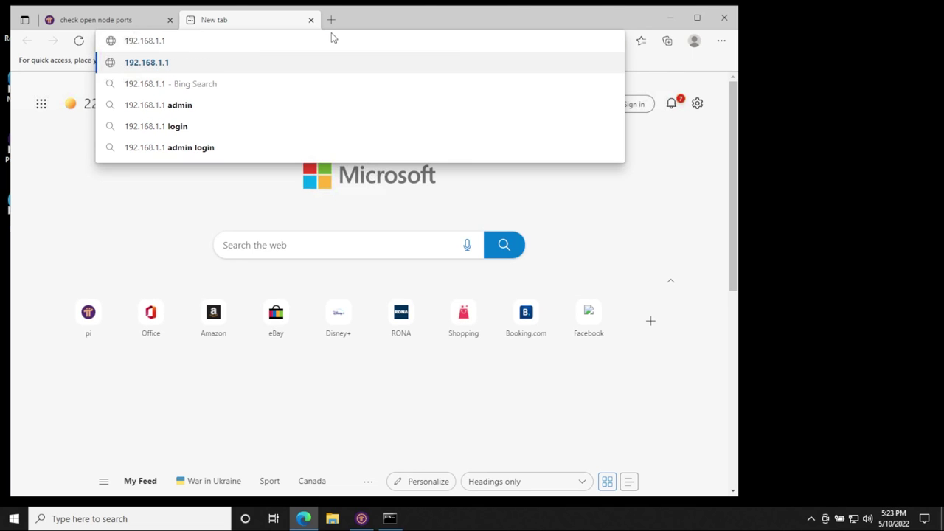
{"action": "key", "text": "Return"}
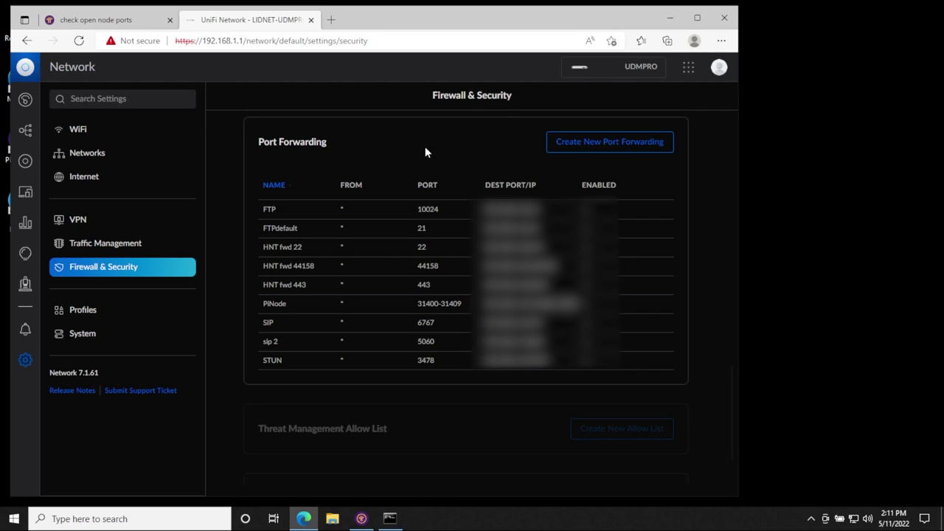
Create a new port forwarding rule in the Port Forwarding section.
{"action": "left_click", "coordinate": [599, 148]}
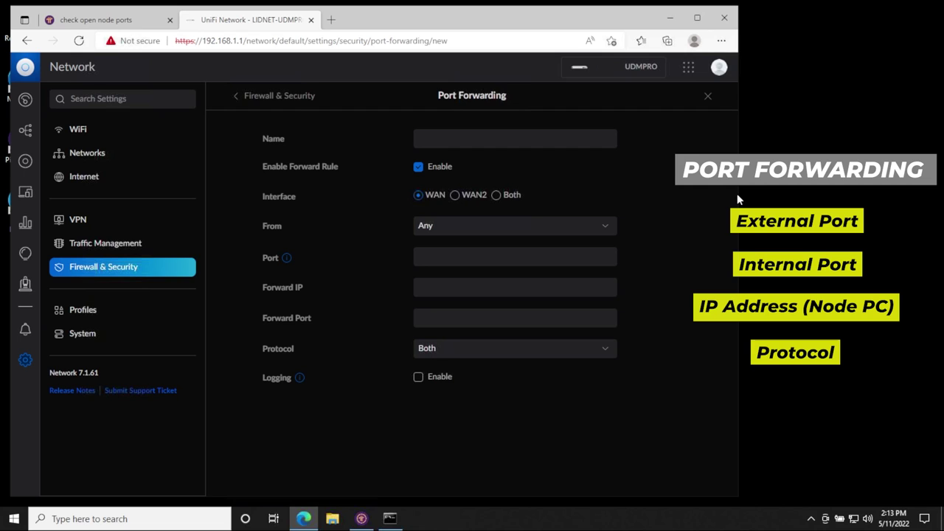
{"action": "left_click", "coordinate": [514, 139]}
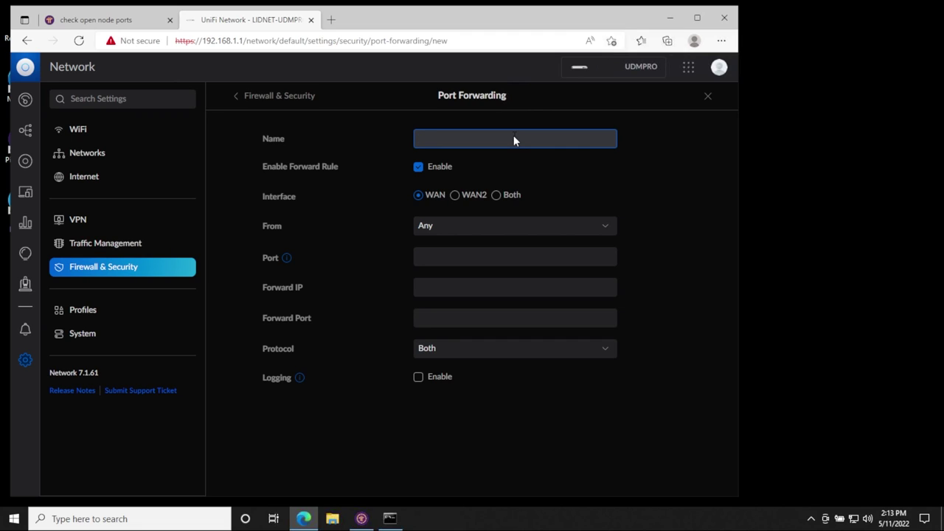
{"action": "type", "text": "PiNodePortForwarding"}
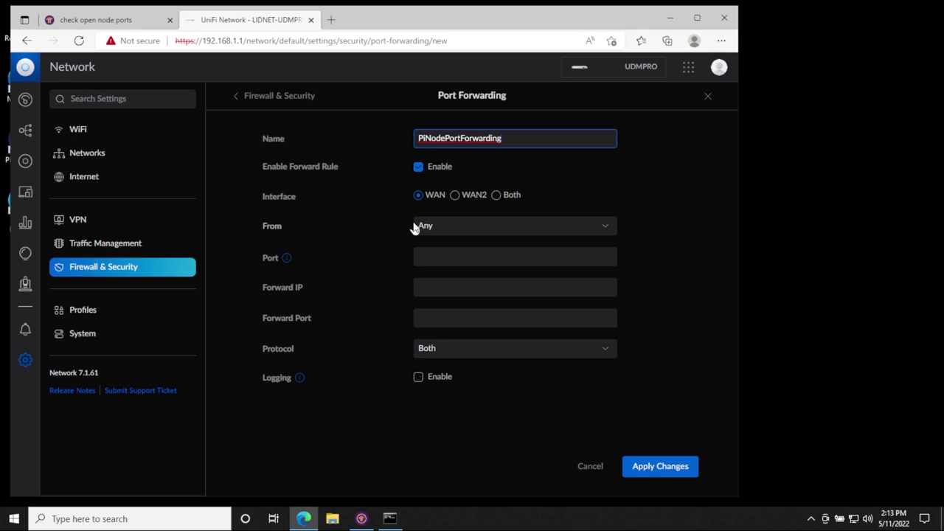
{"action": "left_click", "coordinate": [454, 234]}
{"action": "left_click", "coordinate": [683, 219]}
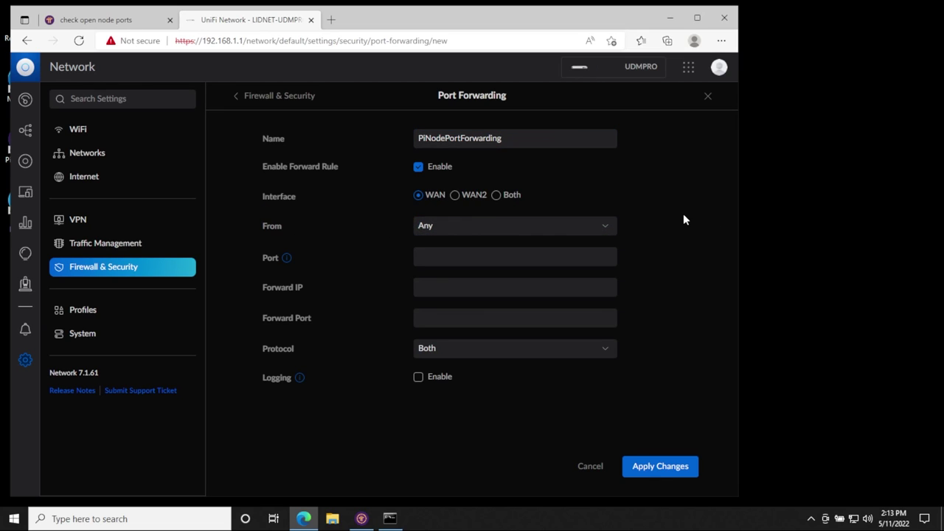
{"action": "left_click", "coordinate": [446, 257]}
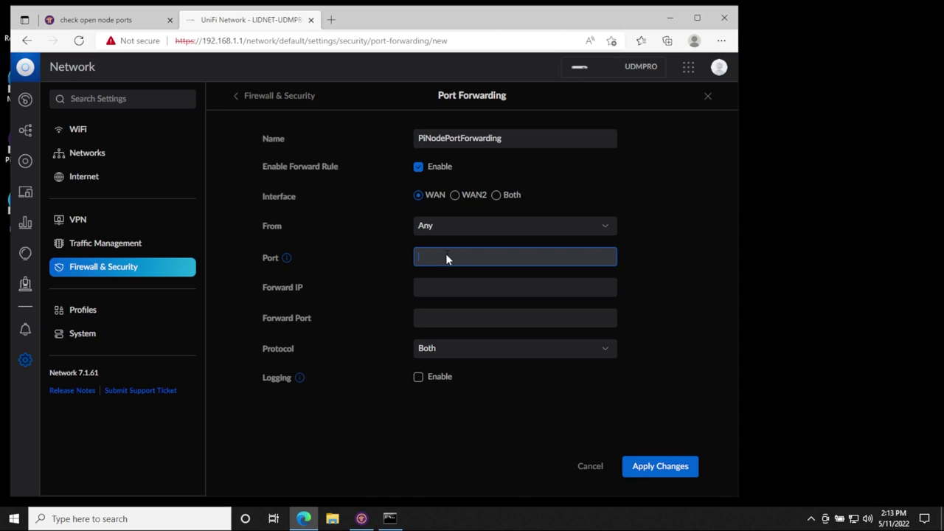
{"action": "type", "text": "314"}
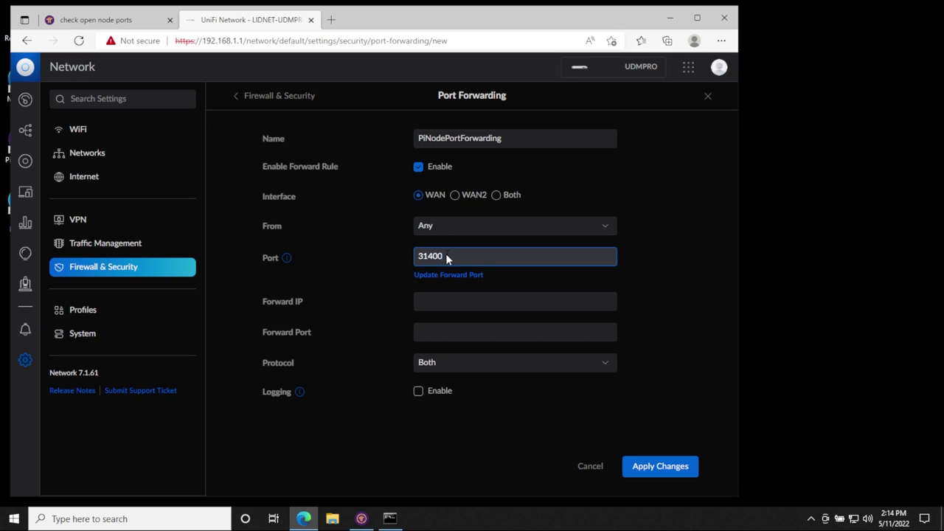
{"action": "type", "text": "00-"}
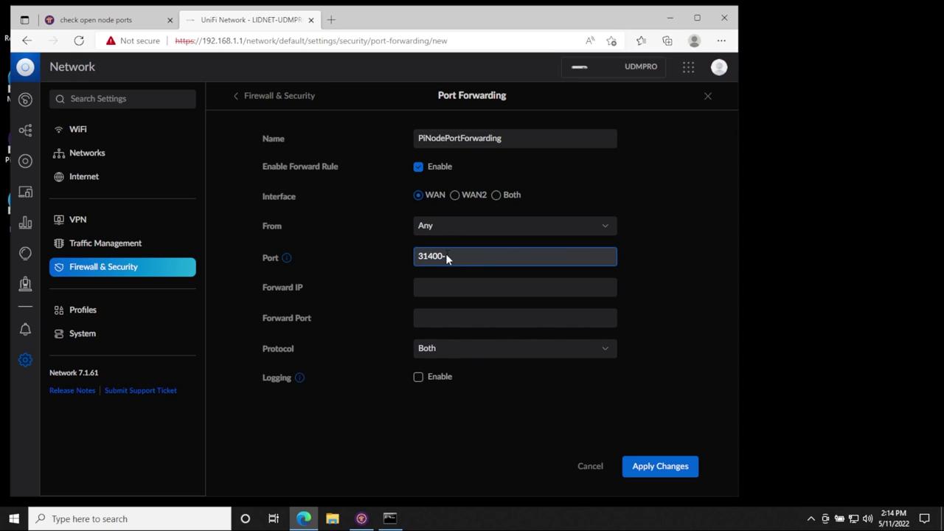
{"action": "type", "text": "31409"}
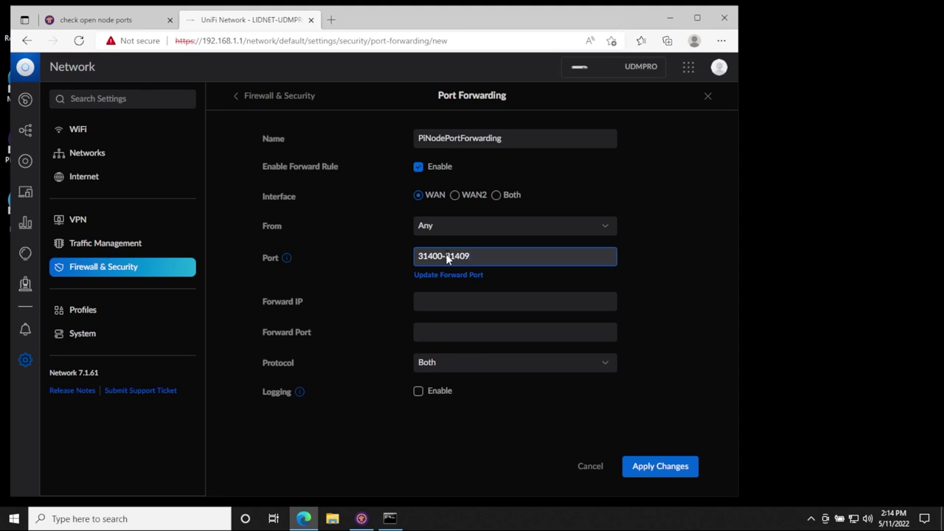
{"action": "left_click", "coordinate": [445, 301]}
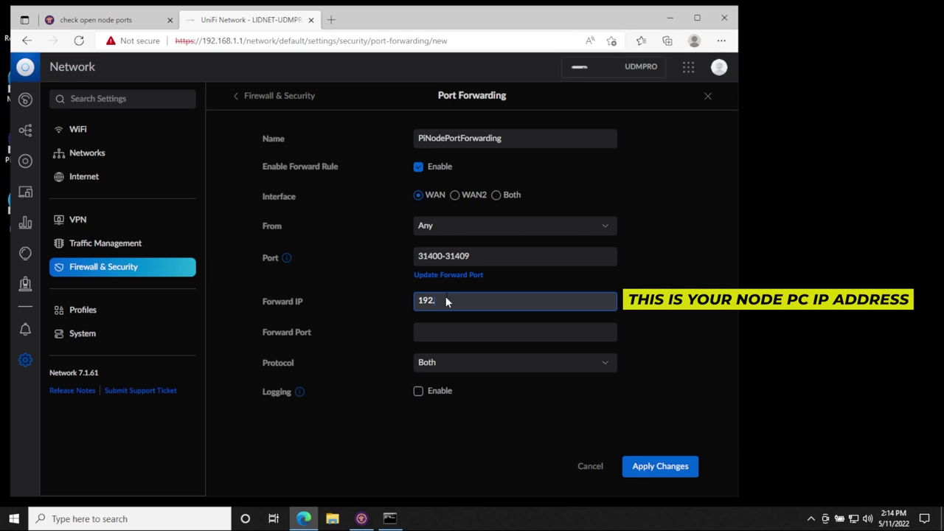
{"action": "type", "text": ".1.113"}
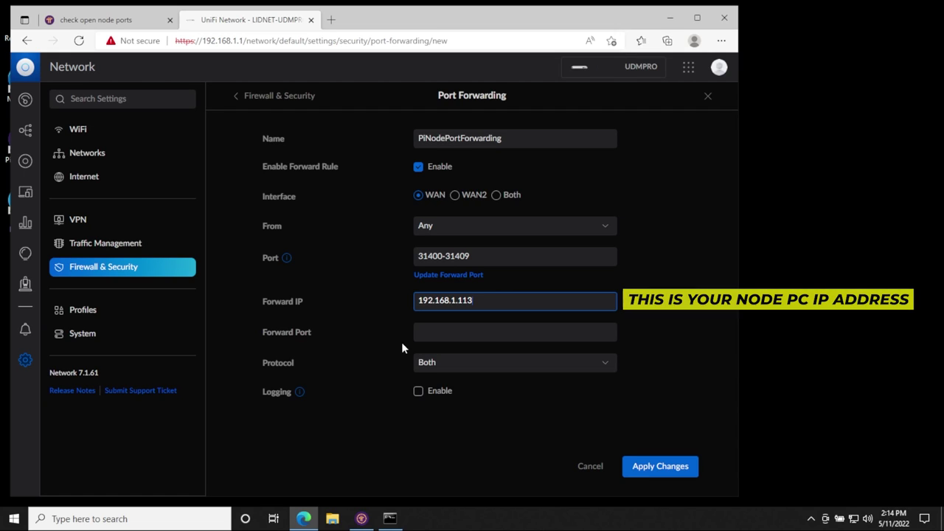
{"action": "left_click_drag", "start_coordinate": [480, 257], "coordinate": [400, 266]}
{"action": "key", "text": "ctrl+c"}
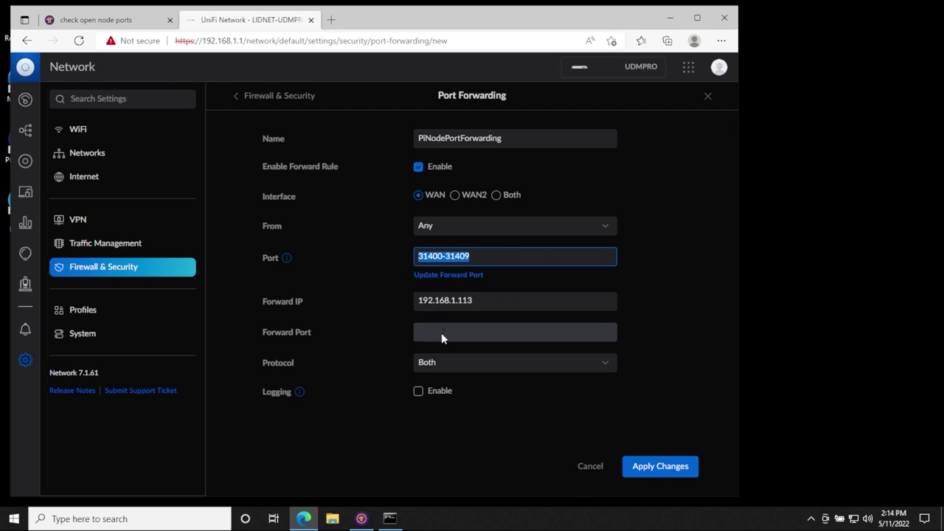
{"action": "left_click", "coordinate": [440, 331]}
{"action": "key", "text": "ctrl+v"}
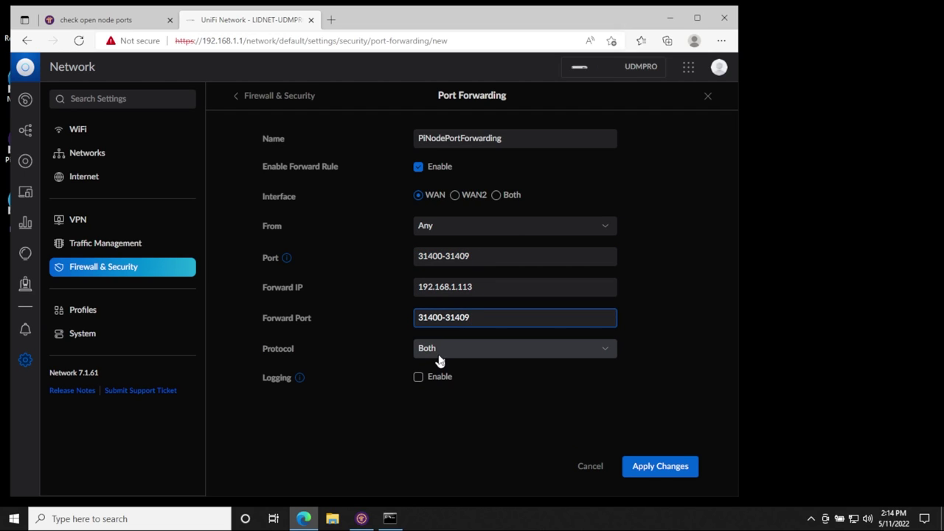
{"action": "left_click", "coordinate": [487, 357]}
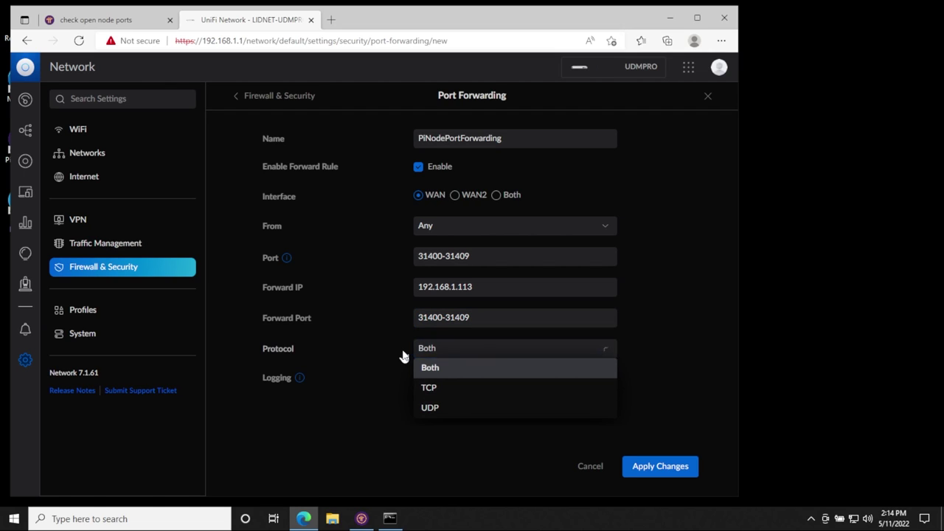
{"action": "left_click", "coordinate": [465, 363]}
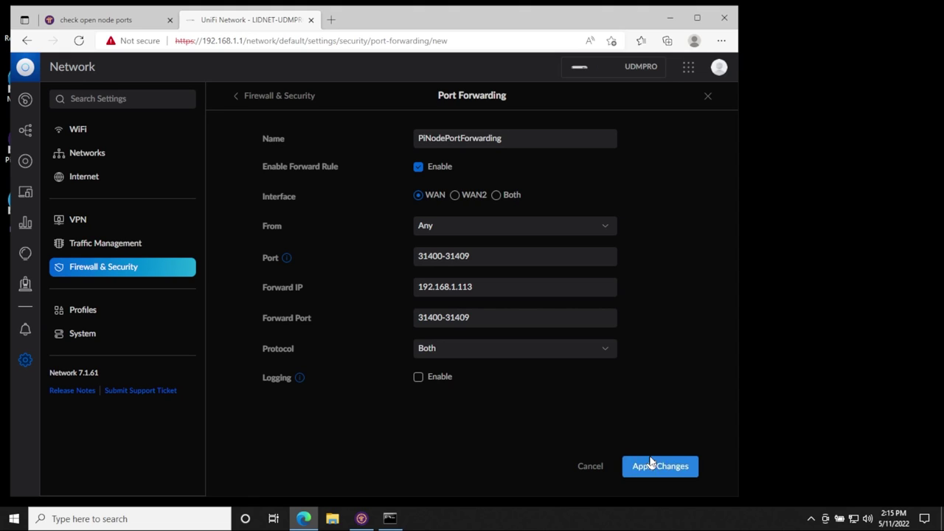
{"action": "left_click", "coordinate": [673, 464]}
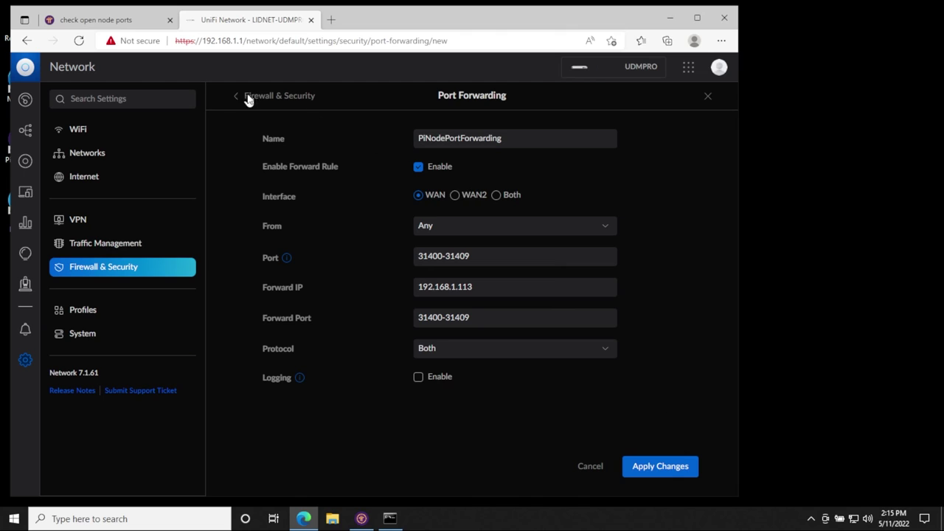
Scan the node ports again on the pi-mods.de checker tab.
{"action": "left_click", "coordinate": [131, 30]}
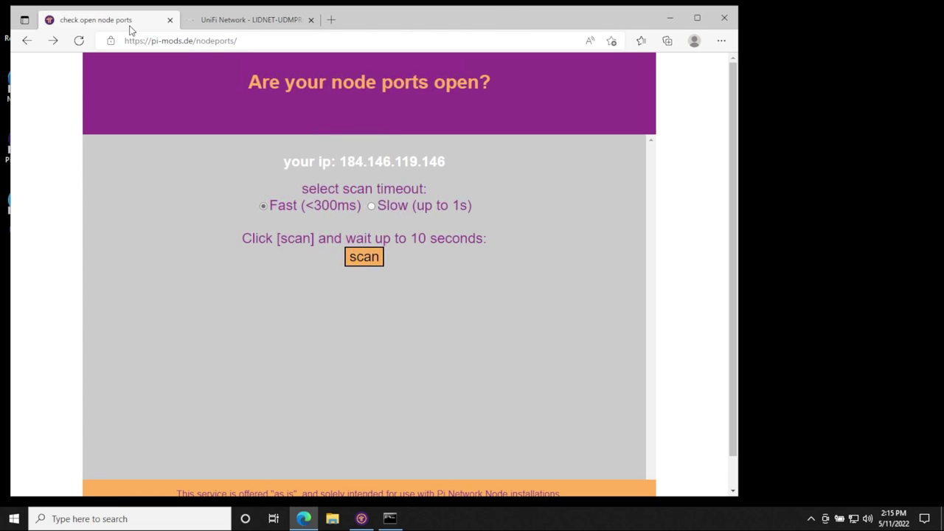
{"action": "left_click", "coordinate": [370, 262]}
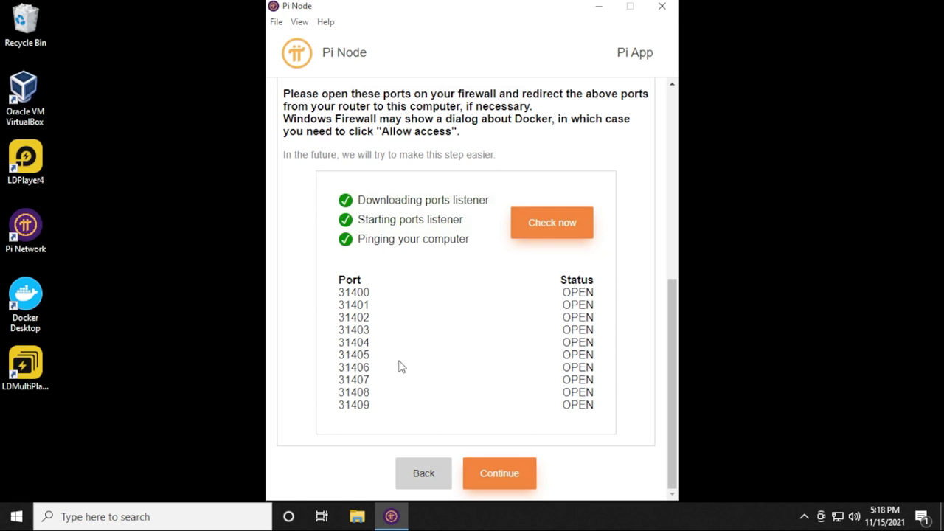
Continue past the all-open port check and toggle the node off and back on for testing.
{"action": "left_click", "coordinate": [512, 473]}
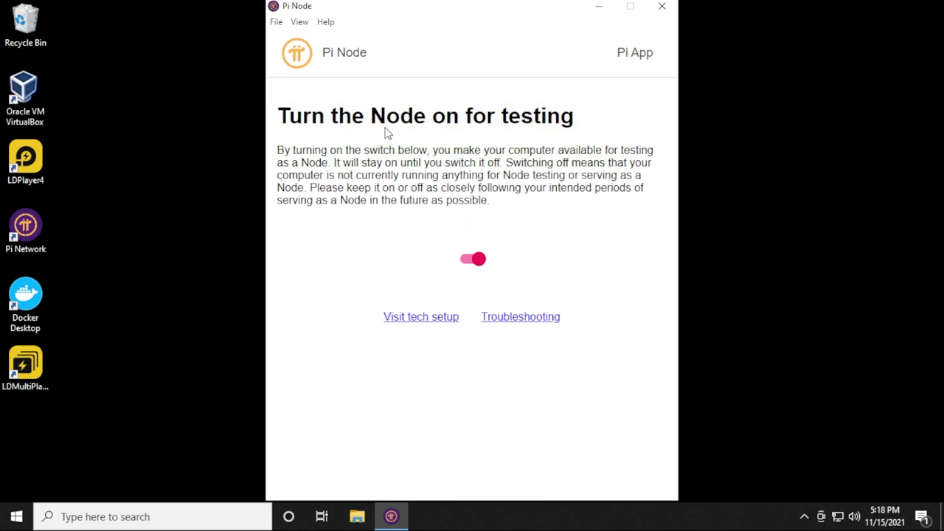
{"action": "left_click", "coordinate": [474, 259]}
{"action": "left_click", "coordinate": [475, 260]}
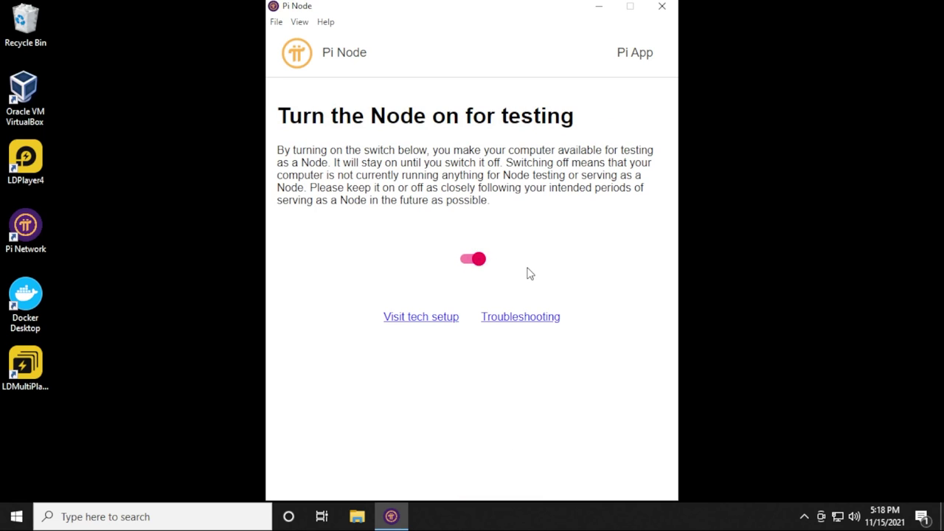